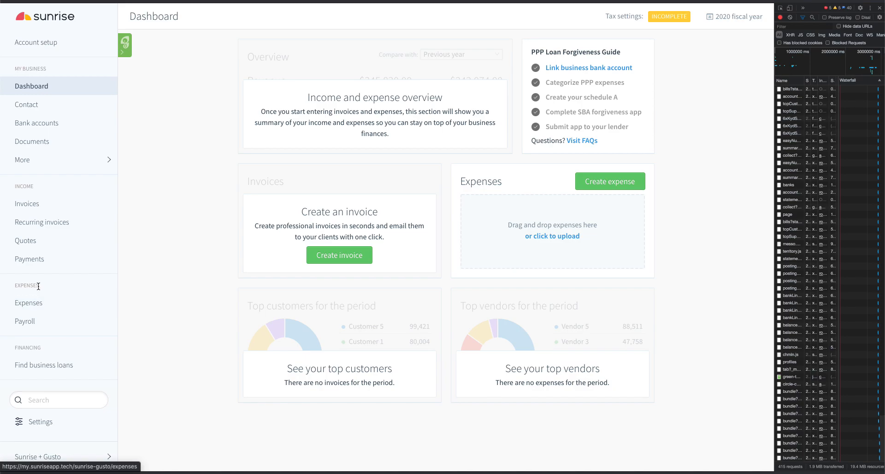
# Step: Go to the payroll section and create a Gusto account with the prefilled email address
pyautogui.click(25, 323)
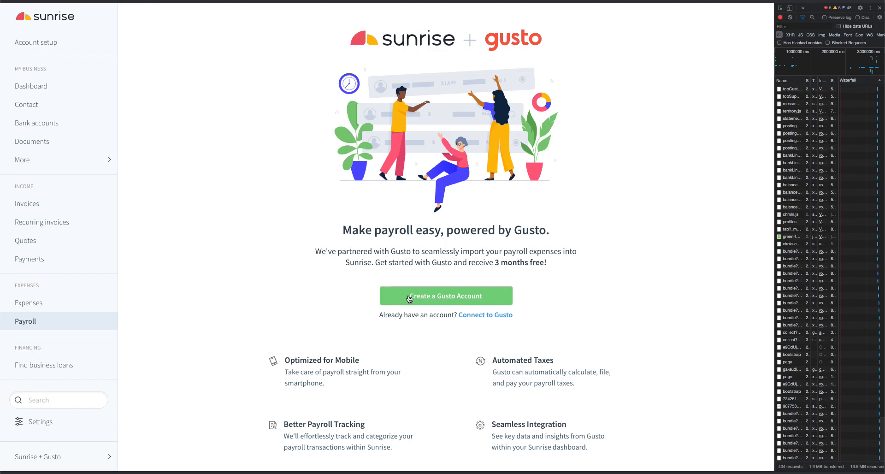
pyautogui.click(417, 298)
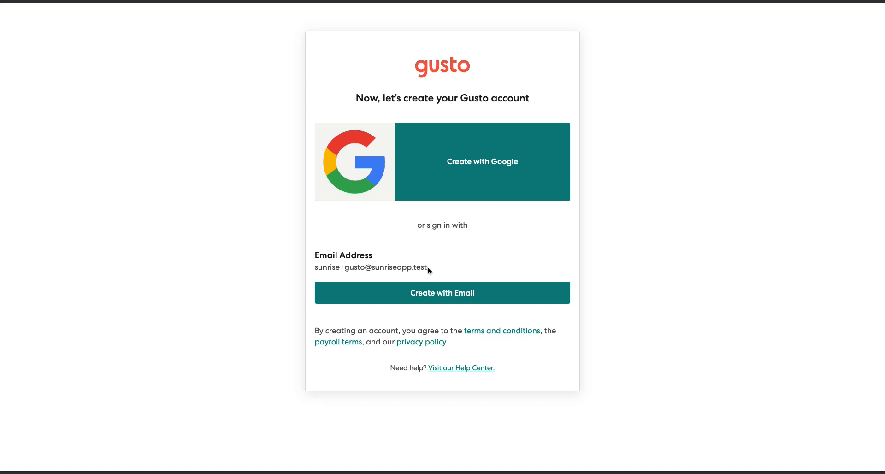
pyautogui.click(434, 294)
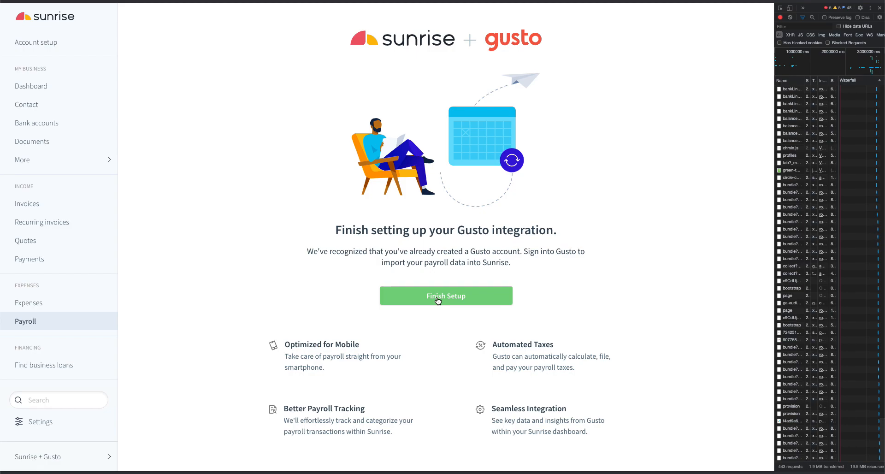
pyautogui.click(438, 297)
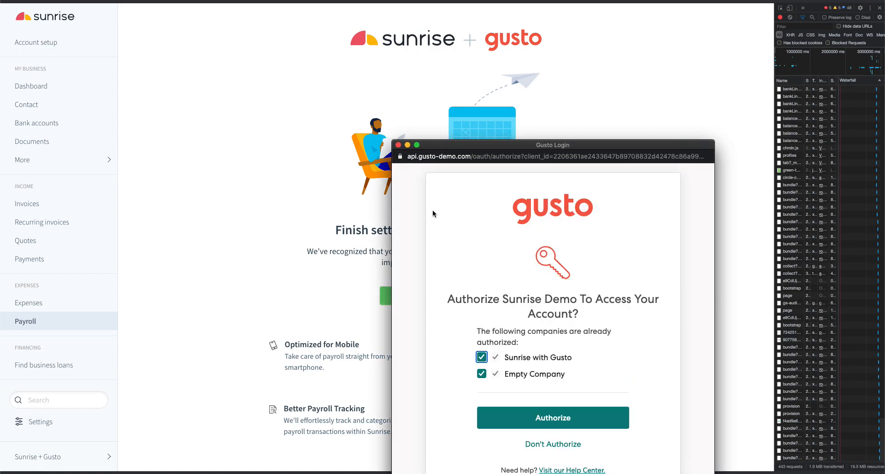
pyautogui.moveTo(461, 148); pyautogui.dragTo(382, 65)
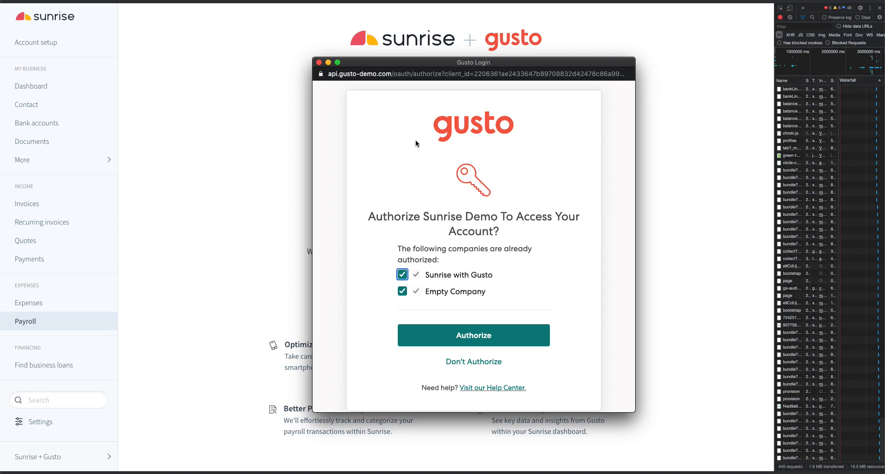
pyautogui.moveTo(467, 62); pyautogui.dragTo(428, 22)
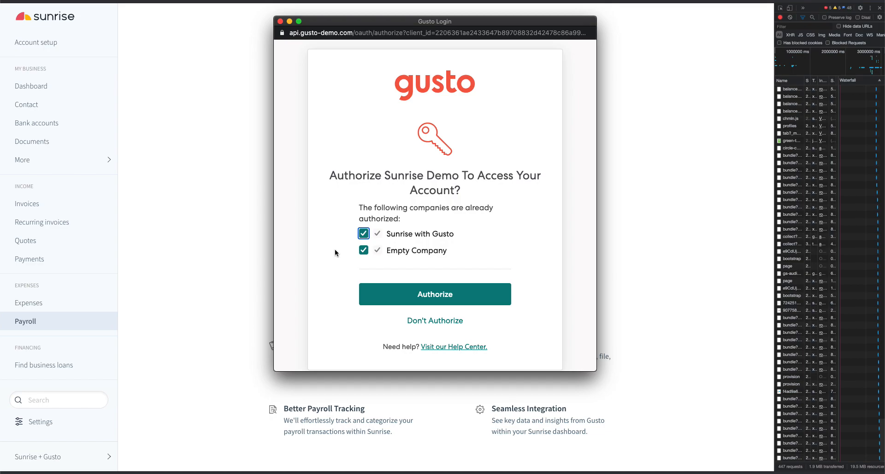
pyautogui.click(364, 250)
pyautogui.moveTo(453, 250); pyautogui.dragTo(385, 250)
pyautogui.click(364, 250)
pyautogui.click(364, 250)
pyautogui.click(280, 21)
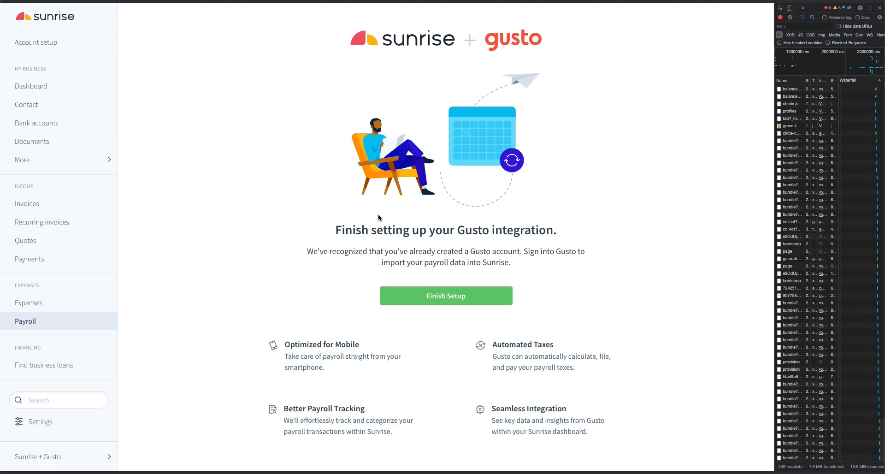
# Step: Reload the payroll page and try to create a Gusto account again, closing the developer tools and the alert
pyautogui.press('super+r')
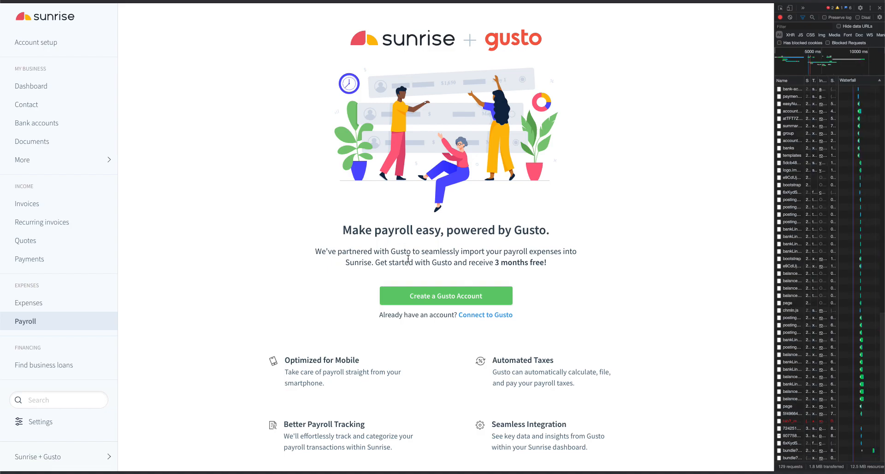
pyautogui.click(436, 300)
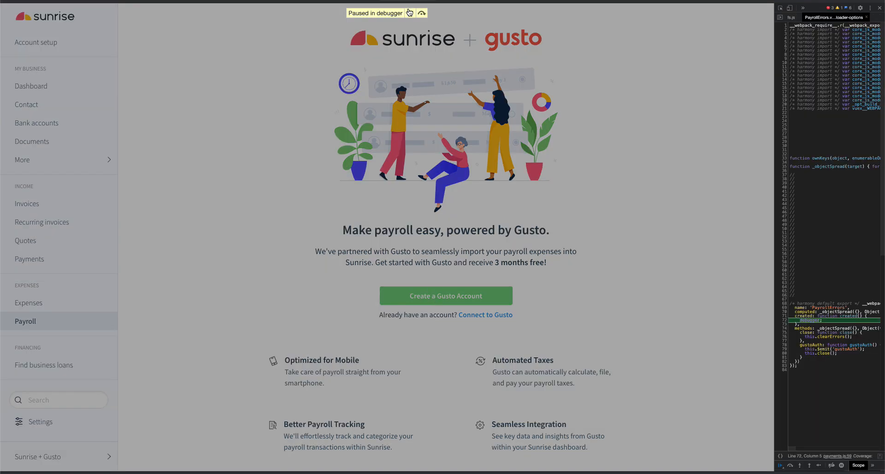
pyautogui.click(409, 12)
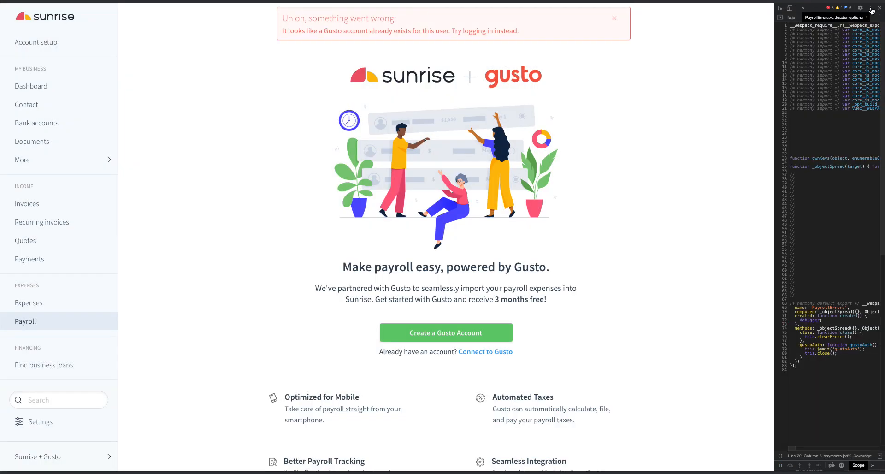
pyautogui.click(879, 8)
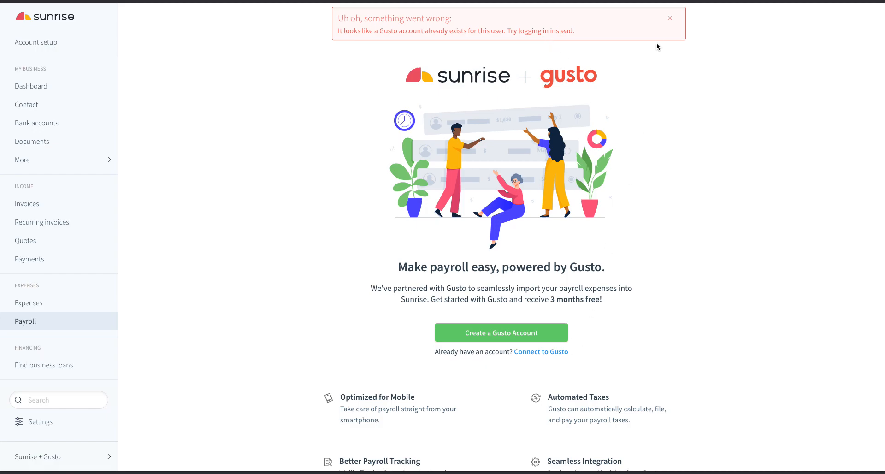
pyautogui.click(670, 18)
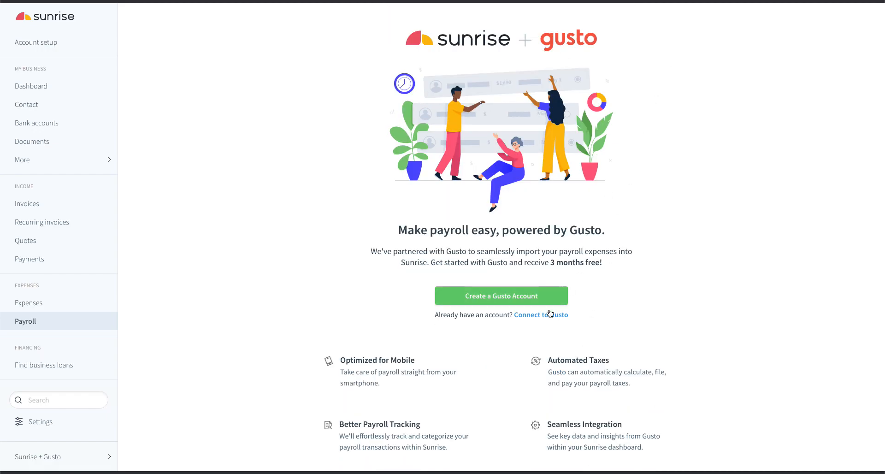
# Step: Connect the existing Gusto account by authorizing access, and choose Sunrise with Gusto as the company to link
pyautogui.click(543, 315)
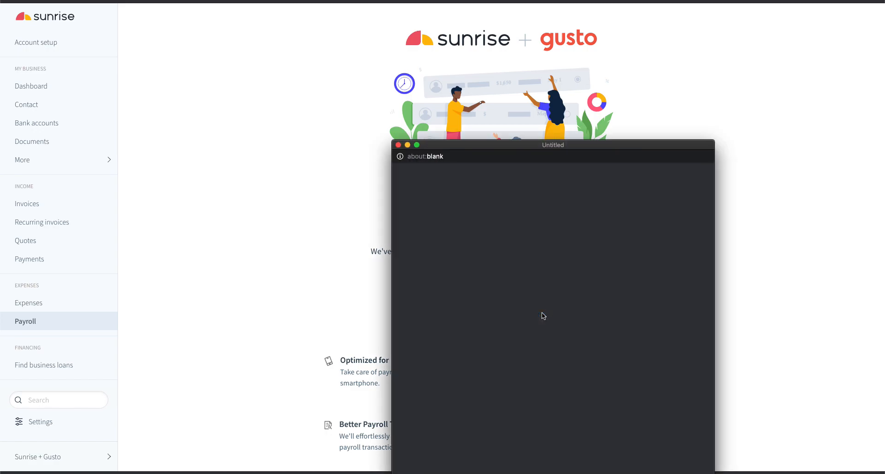
pyautogui.moveTo(494, 152); pyautogui.dragTo(411, 29)
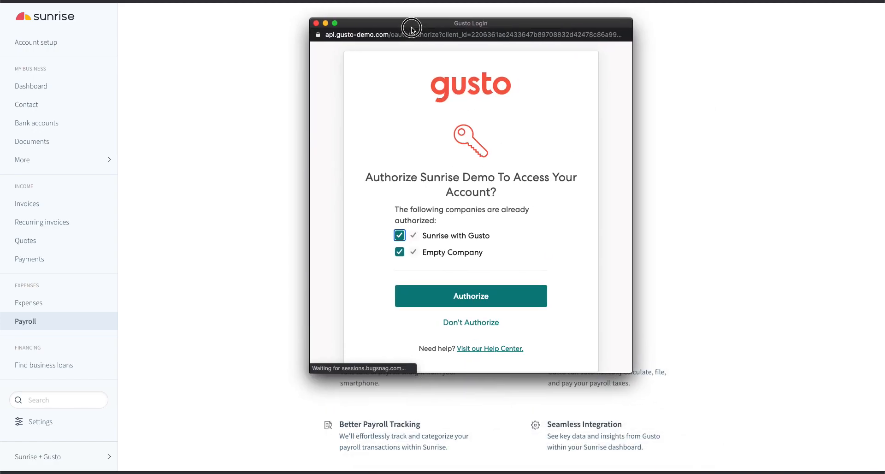
pyautogui.click(464, 296)
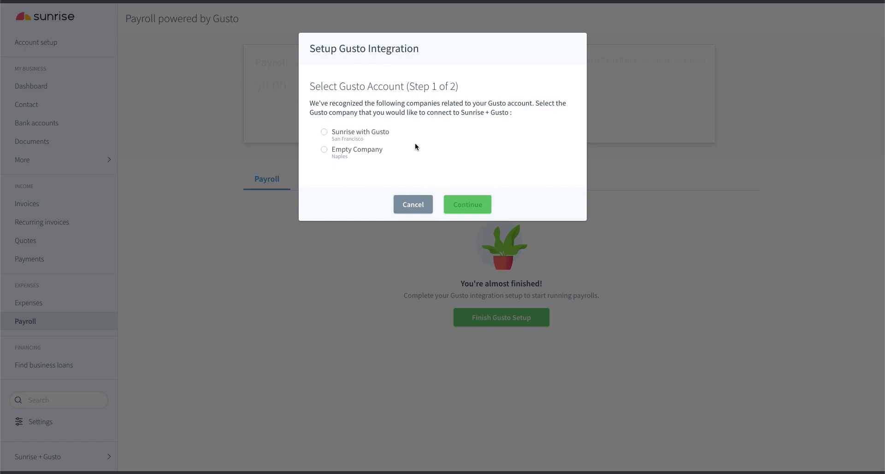
pyautogui.click(326, 133)
pyautogui.click(471, 209)
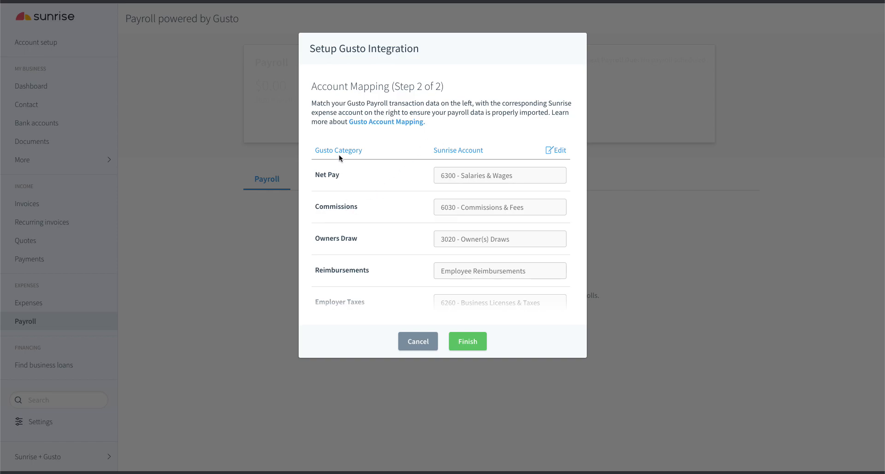
# Step: Examine the full account mapping between the Gusto categories and the Sunrise accounts, from Net Pay to Corrections
pyautogui.scroll(-2, 331, 179)
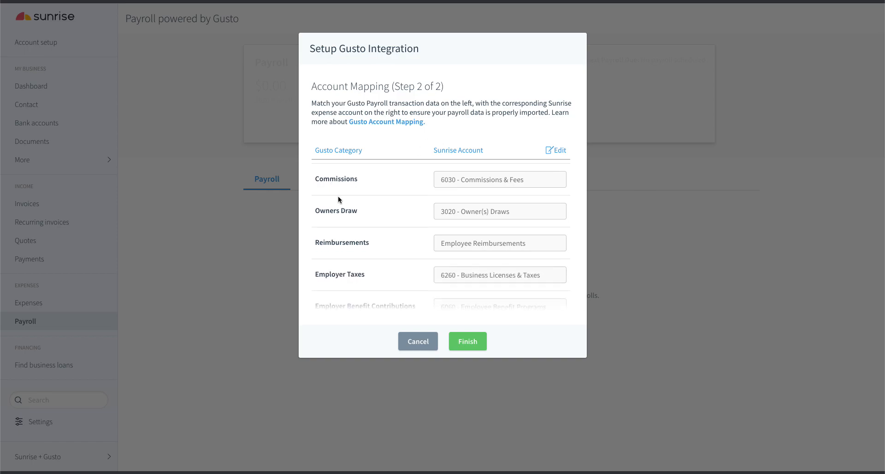
pyautogui.scroll(-2, 345, 203)
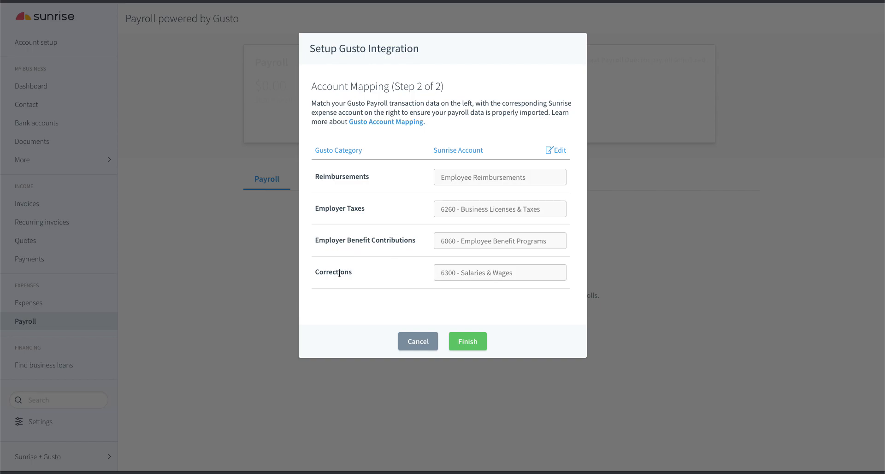
pyautogui.scroll(4, 339, 274)
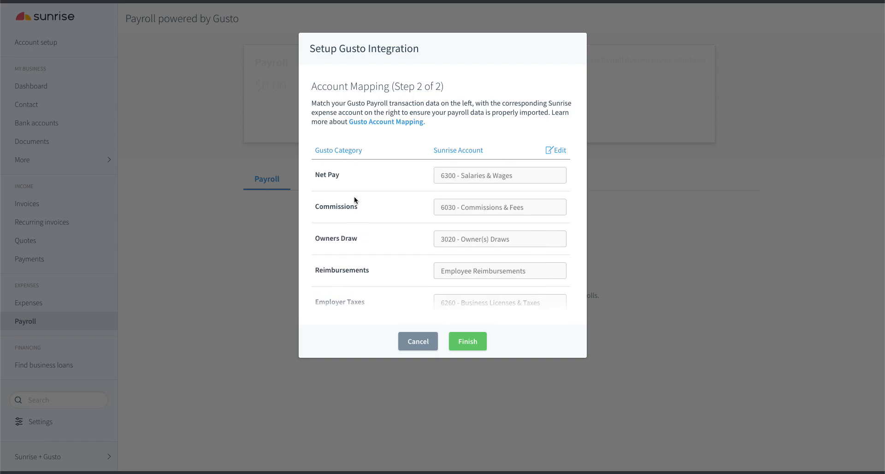
pyautogui.scroll(-4, 354, 196)
pyautogui.scroll(4, 354, 196)
pyautogui.scroll(-4, 488, 240)
pyautogui.scroll(4, 352, 223)
pyautogui.scroll(-4, 451, 204)
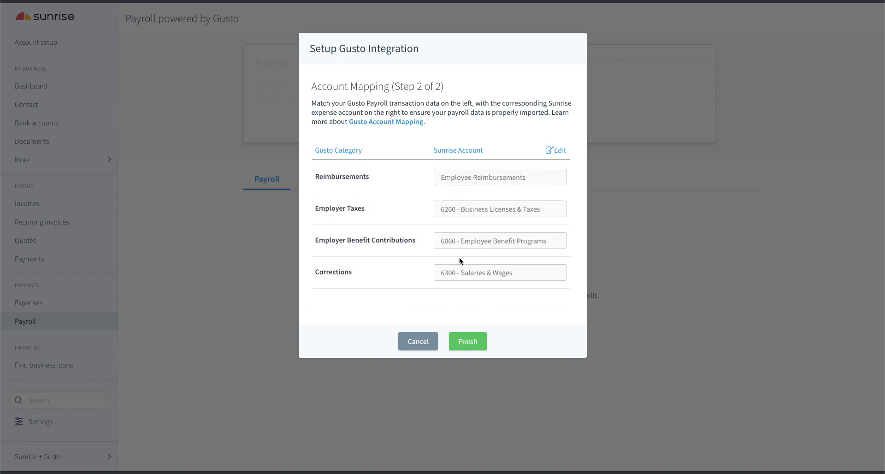
pyautogui.scroll(4, 460, 261)
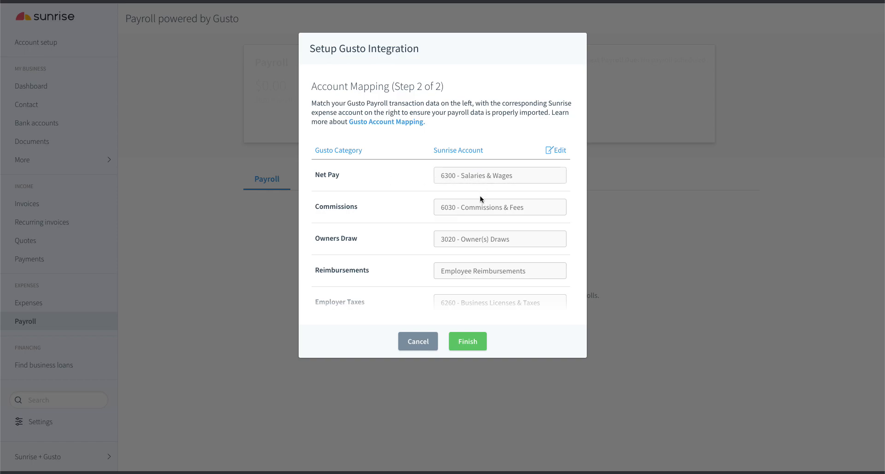
pyautogui.scroll(-1, 480, 199)
pyautogui.scroll(1, 480, 199)
pyautogui.scroll(-1, 487, 196)
pyautogui.scroll(-2, 487, 196)
pyautogui.scroll(3, 486, 195)
# Step: Make the account mapping editable and look through the accounts available for Employer Taxes without choosing one
pyautogui.click(560, 153)
pyautogui.scroll(-3, 556, 179)
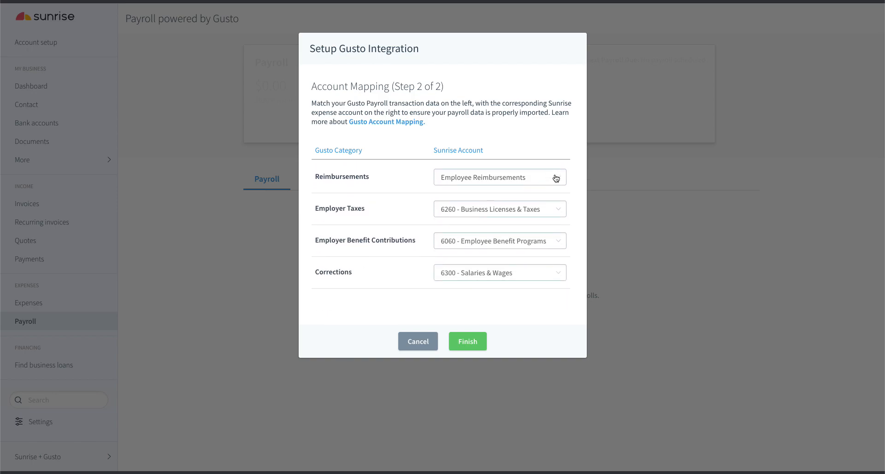
pyautogui.click(559, 212)
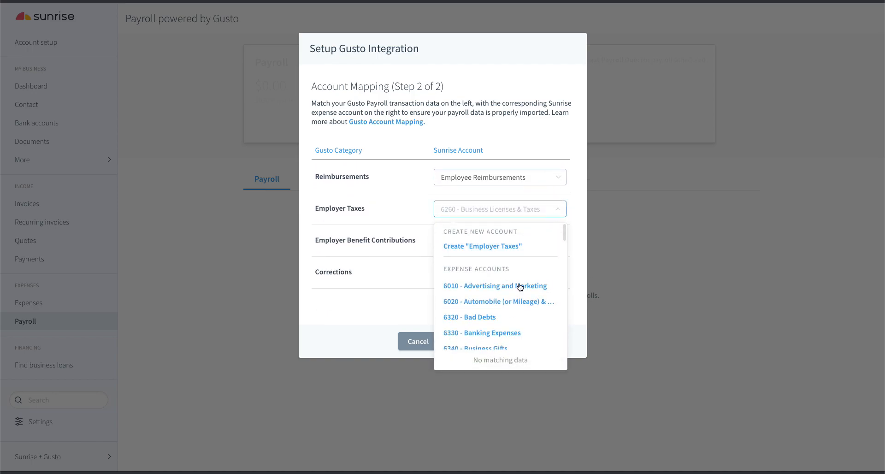
pyautogui.scroll(-10, 516, 307)
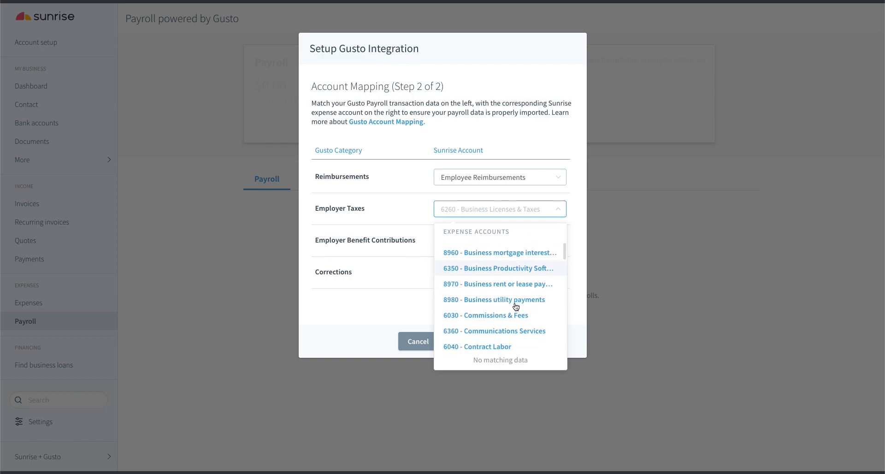
pyautogui.scroll(-6, 516, 307)
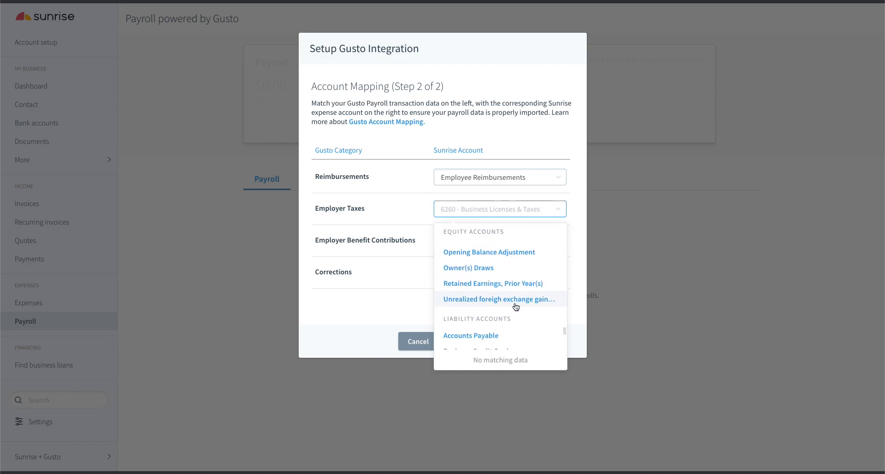
pyautogui.scroll(-3, 515, 306)
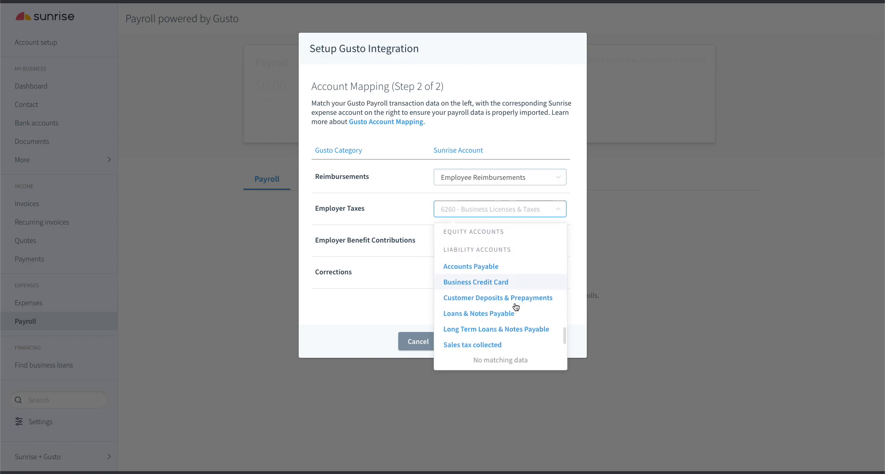
pyautogui.scroll(10, 516, 307)
pyautogui.scroll(5, 516, 307)
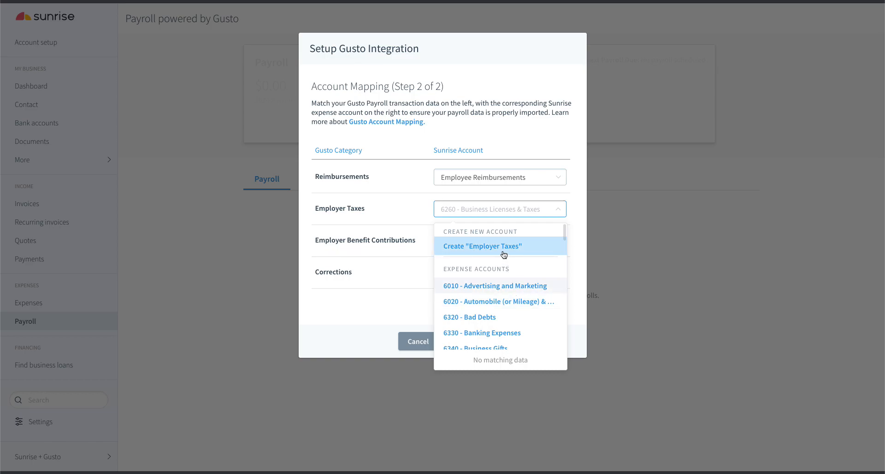
pyautogui.click(389, 281)
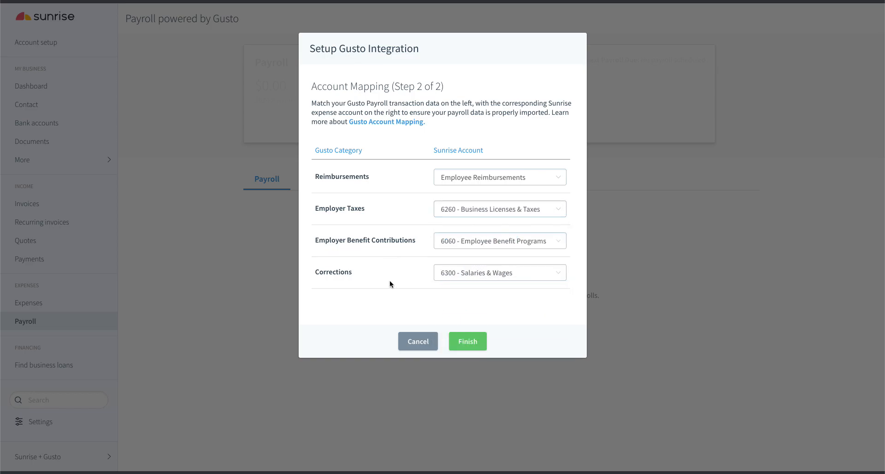
# Step: Finish the integration setup with the existing mapping and import the Jun. 05 2020 - Jun. 18 2020 payroll
pyautogui.scroll(2, 389, 282)
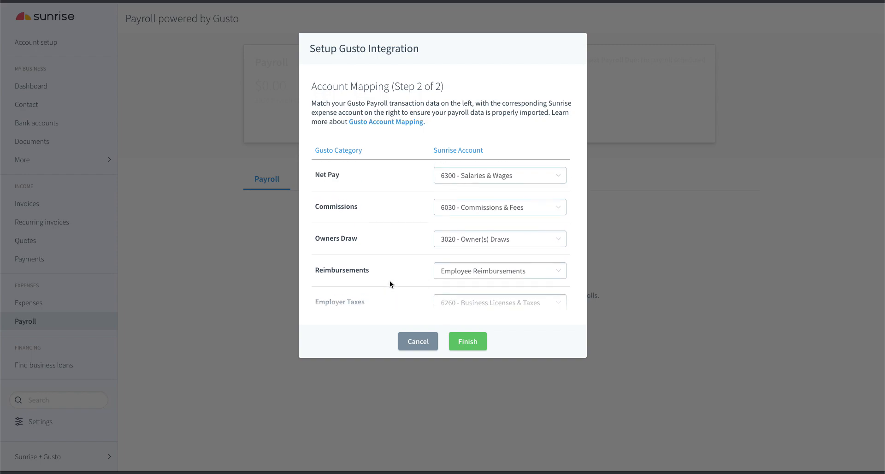
pyautogui.click(473, 345)
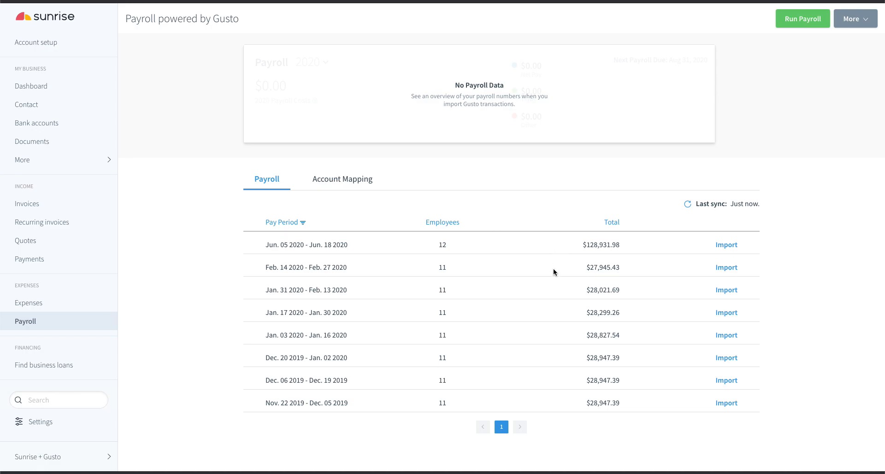
pyautogui.click(725, 246)
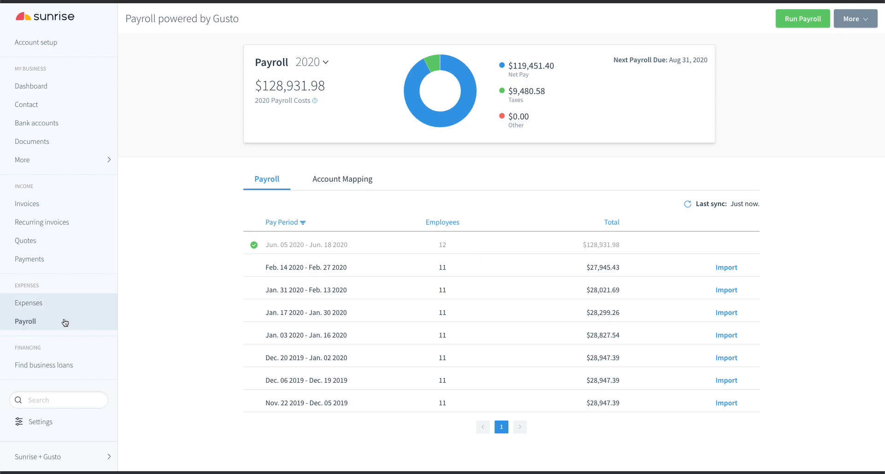
# Step: Open the Gusto net pay expense from the expenses list and examine its amount due
pyautogui.click(42, 306)
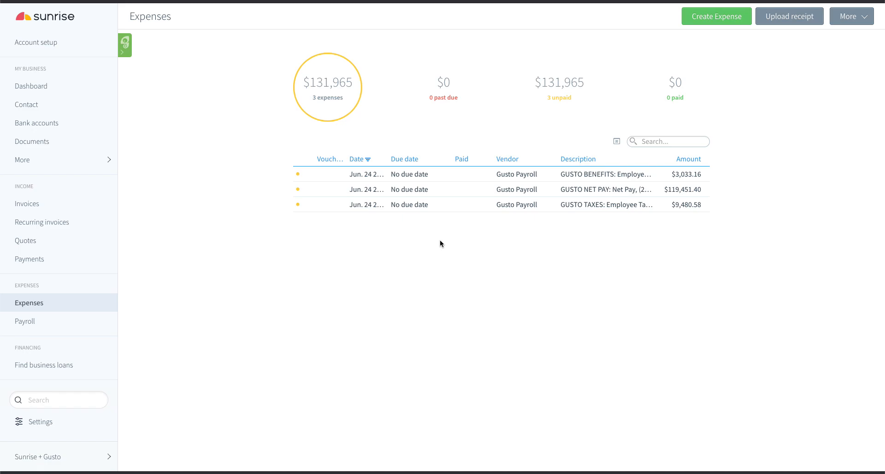
pyautogui.click(466, 195)
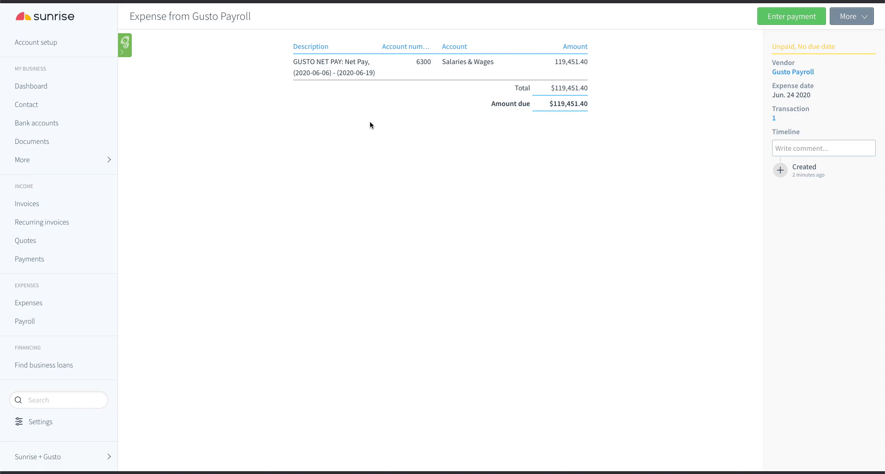
pyautogui.moveTo(547, 106); pyautogui.dragTo(588, 106)
pyautogui.tripleClick(588, 105)
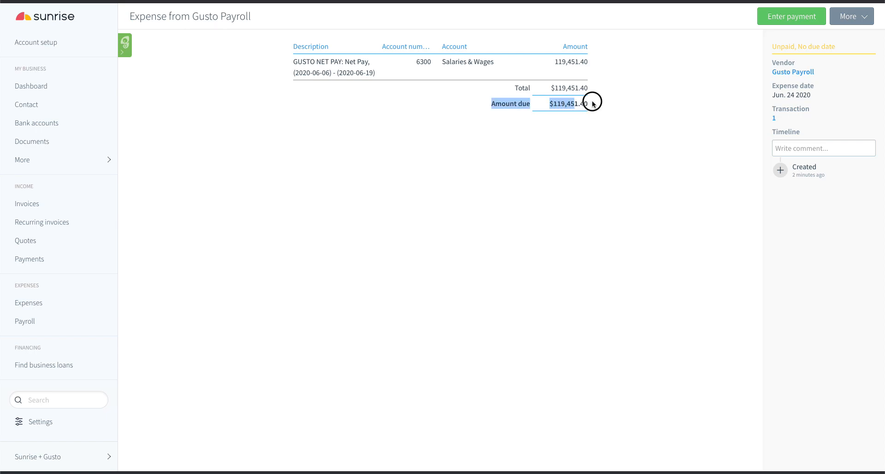
pyautogui.click(593, 103)
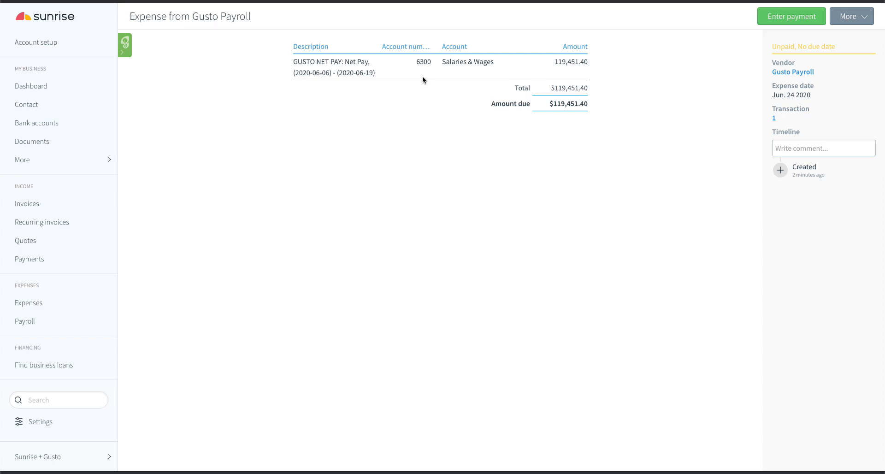
# Step: Check the net pay expense's account, and examine the amount due and both accounts of the Gusto taxes expense
pyautogui.moveTo(495, 61); pyautogui.dragTo(443, 63)
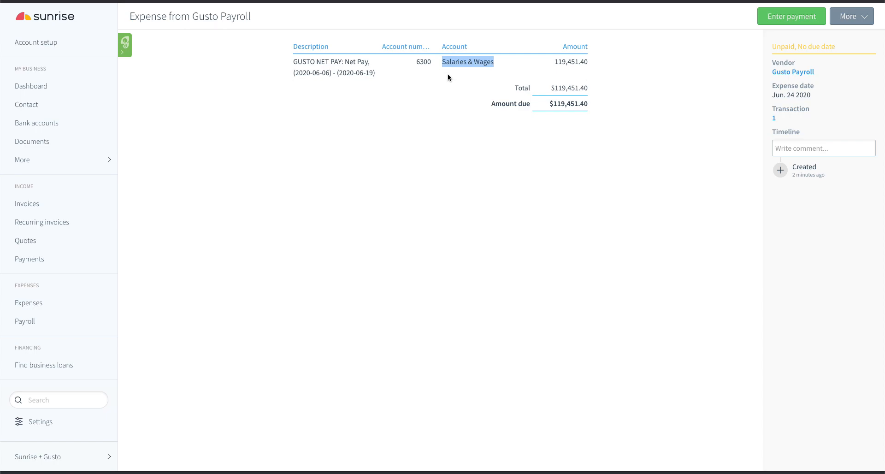
pyautogui.click(38, 304)
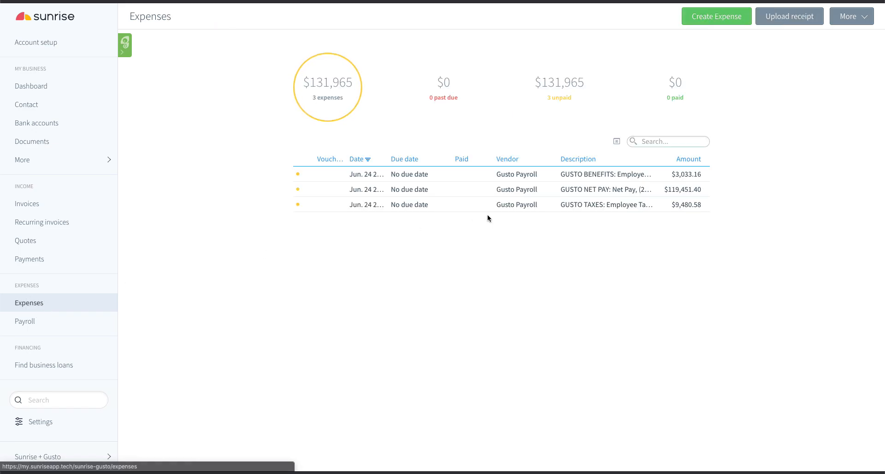
pyautogui.click(590, 205)
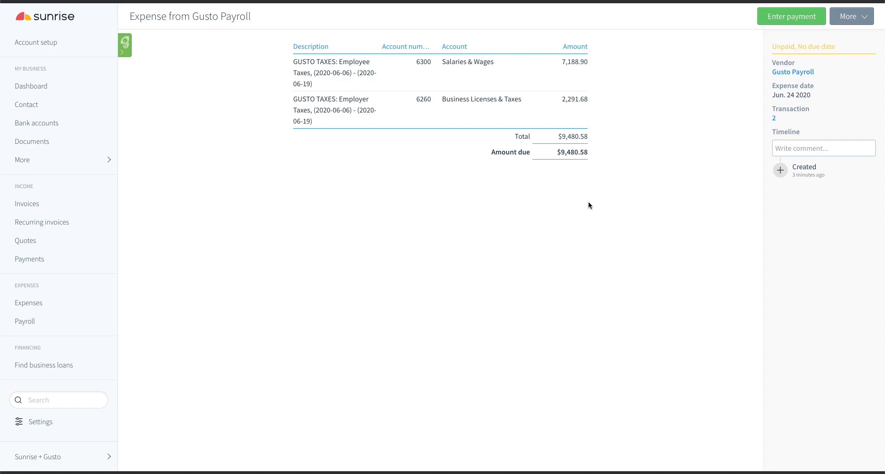
pyautogui.moveTo(589, 151)
pyautogui.mouseDown()
pyautogui.moveTo(575, 150)
pyautogui.moveTo(588, 151)
pyautogui.mouseUp()
pyautogui.tripleClick(588, 151)
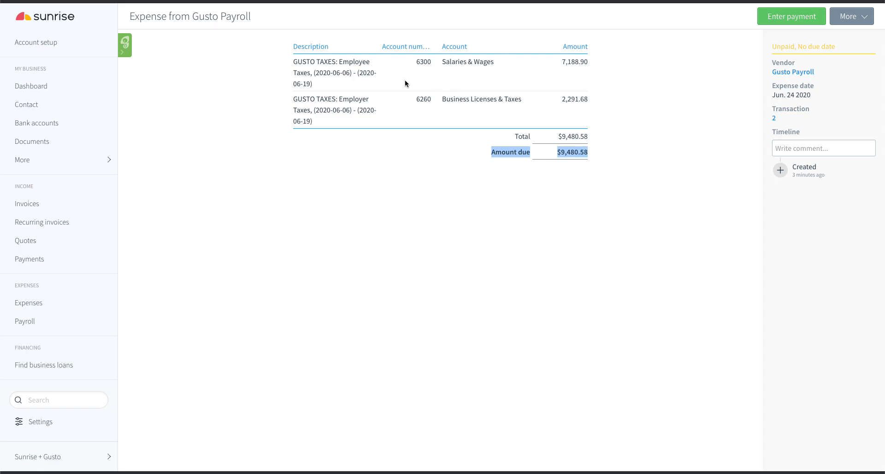
pyautogui.moveTo(494, 62); pyautogui.dragTo(443, 64)
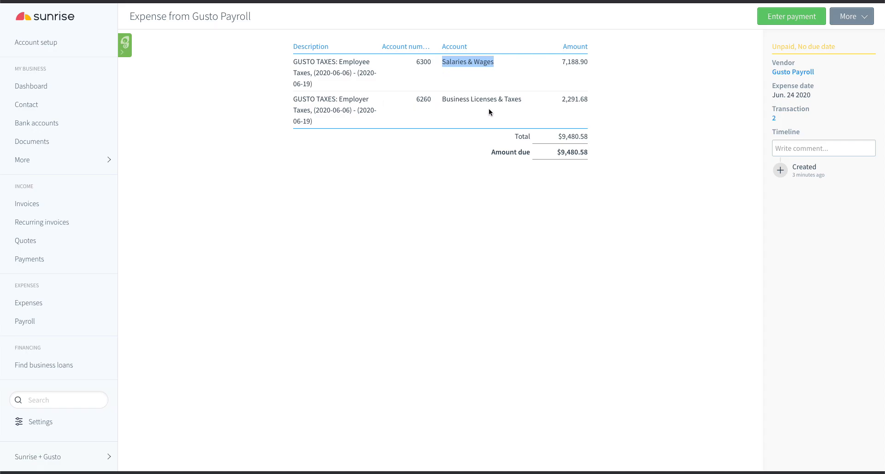
pyautogui.moveTo(522, 104); pyautogui.dragTo(441, 104)
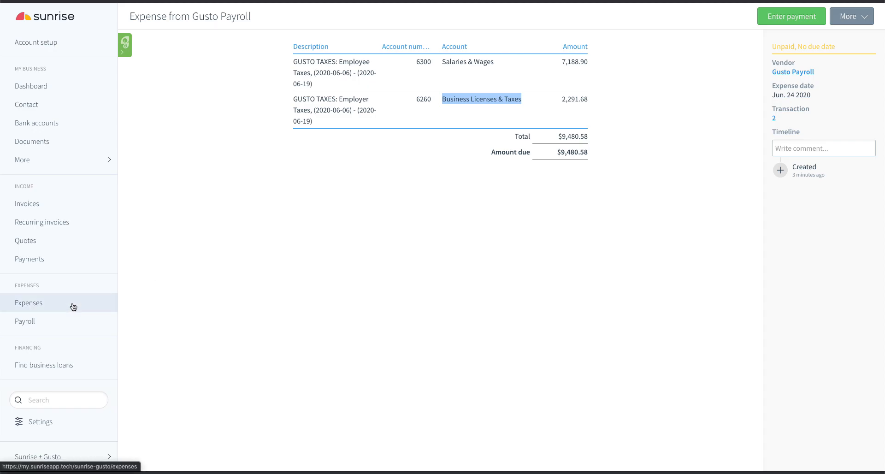
# Step: Open the Gusto benefits expense from the expenses list and examine the accounts used for employee deductions and employer contributions
pyautogui.click(54, 305)
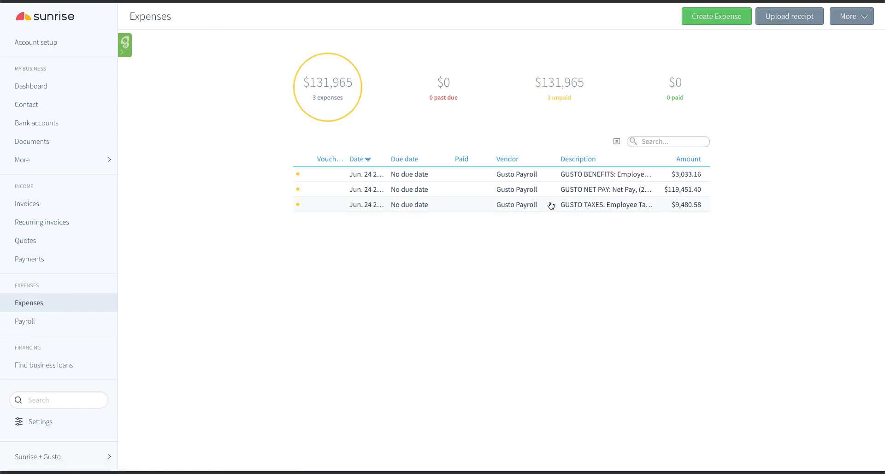
pyautogui.click(629, 175)
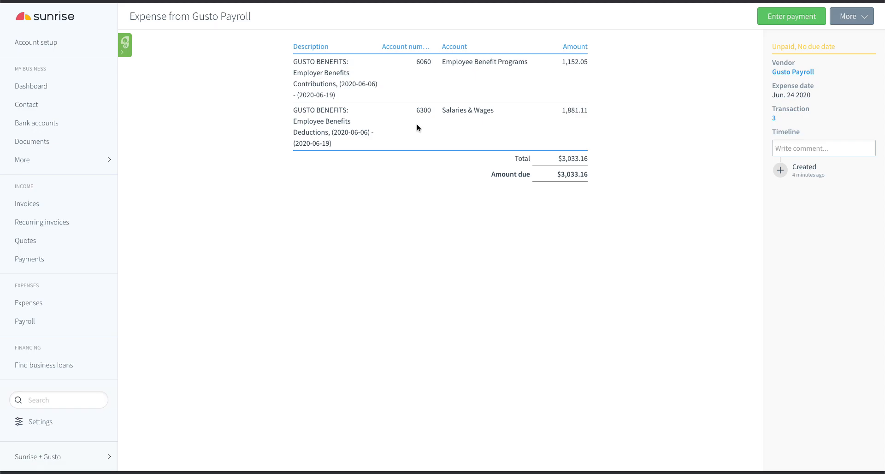
pyautogui.moveTo(494, 111); pyautogui.dragTo(444, 112)
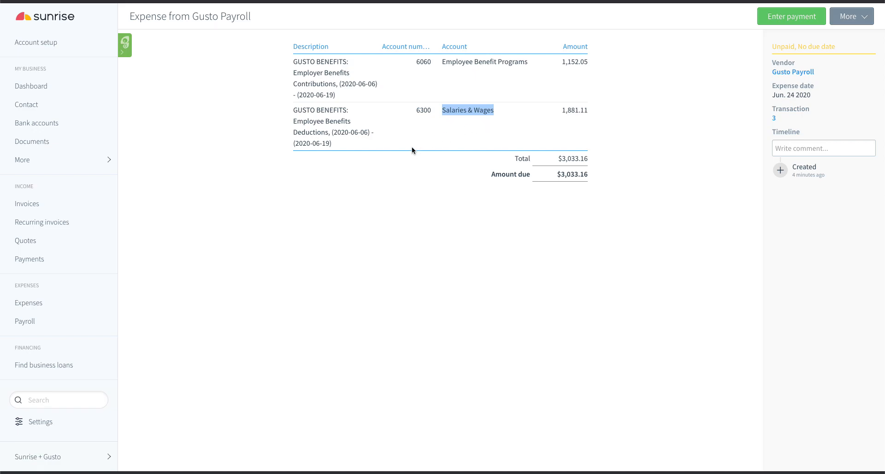
pyautogui.moveTo(530, 63); pyautogui.dragTo(443, 63)
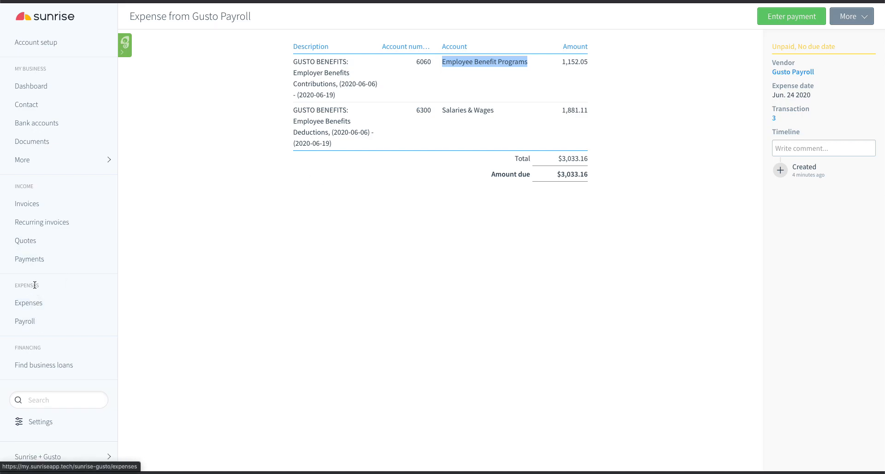
# Step: Open the Payroll Owner's Draw transaction for 2020-06-06 - 2020-06-19 and examine its Salaries & Wages credit and Owner(s) Draws debit
pyautogui.click(34, 162)
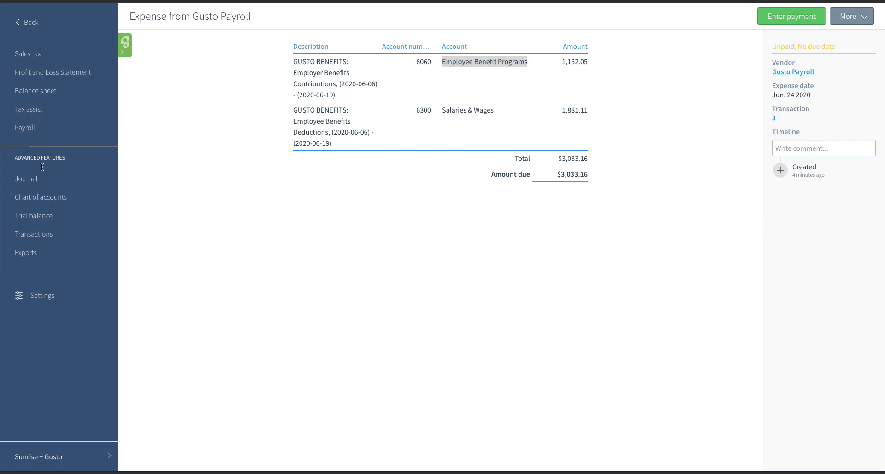
pyautogui.click(43, 234)
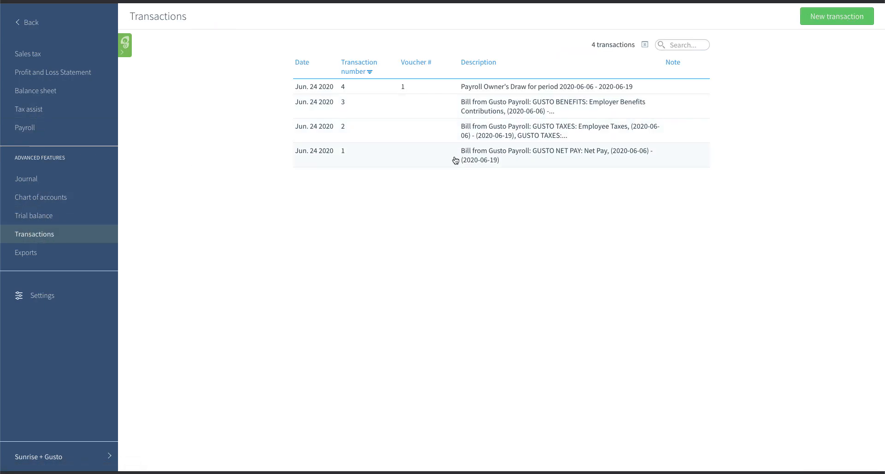
pyautogui.click(453, 89)
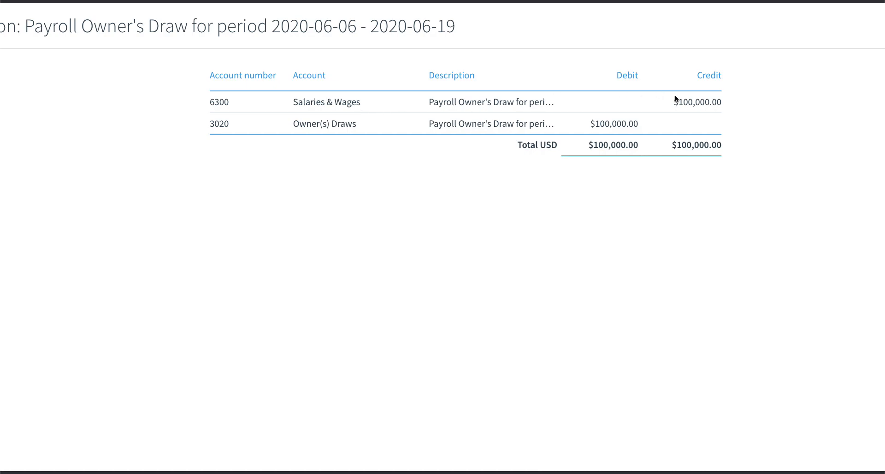
pyautogui.moveTo(727, 106); pyautogui.dragTo(672, 102)
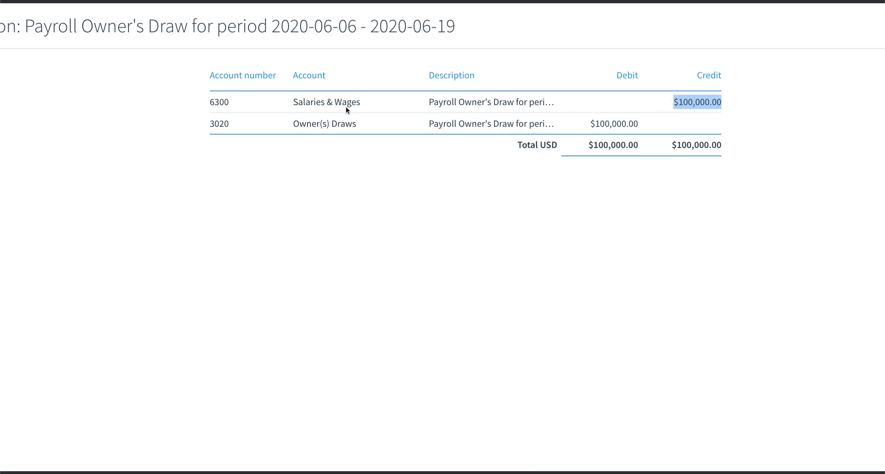
pyautogui.moveTo(589, 124); pyautogui.dragTo(638, 123)
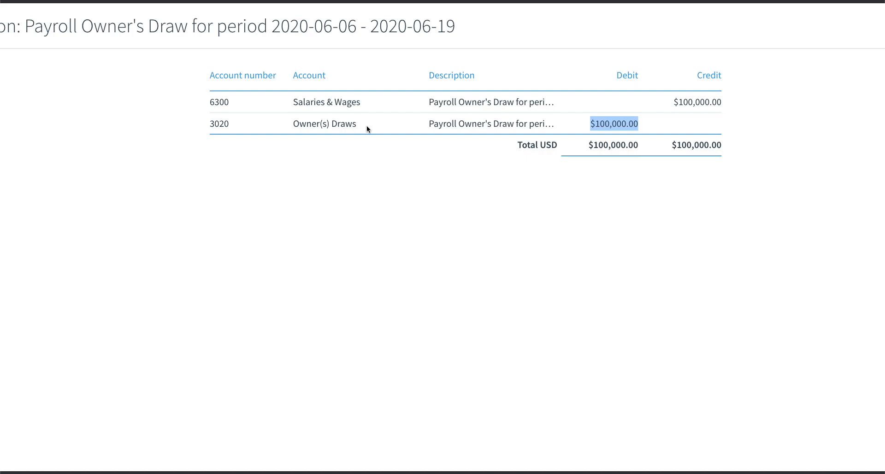
pyautogui.click(610, 122)
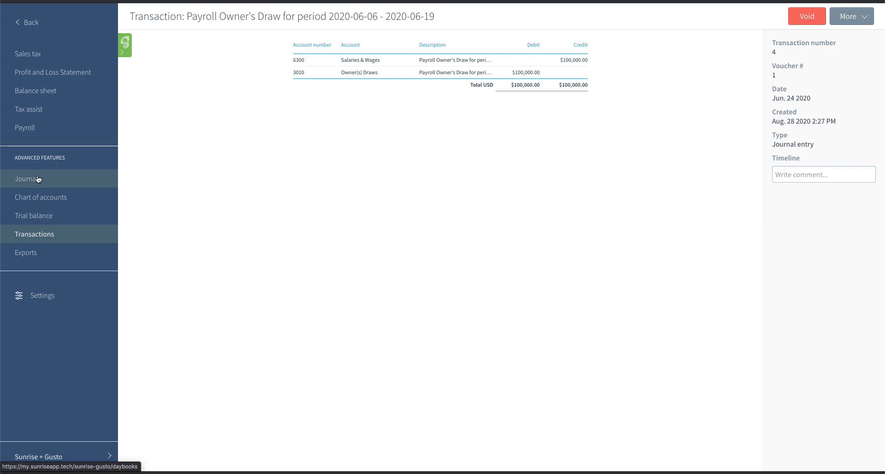
# Step: Import the Feb. 14 2020 - Feb. 27 2020 and Jan. 31 2020 - Feb. 13 2020 payrolls and examine the 2020 payroll costs
pyautogui.click(26, 133)
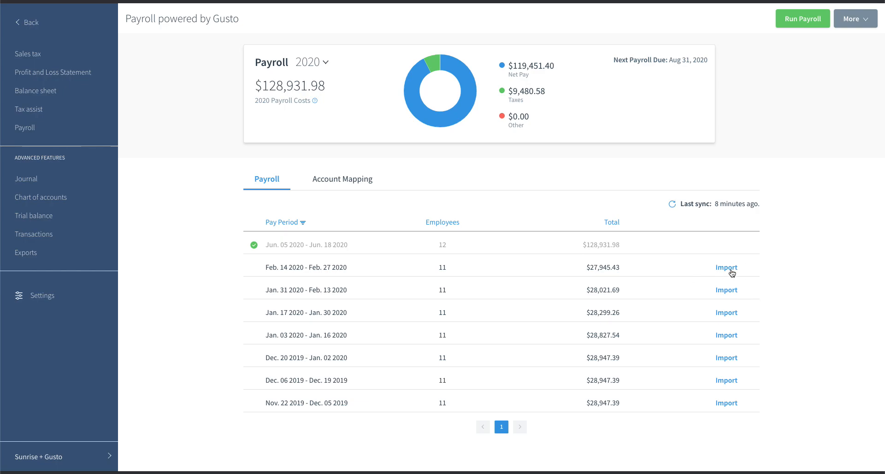
pyautogui.click(727, 290)
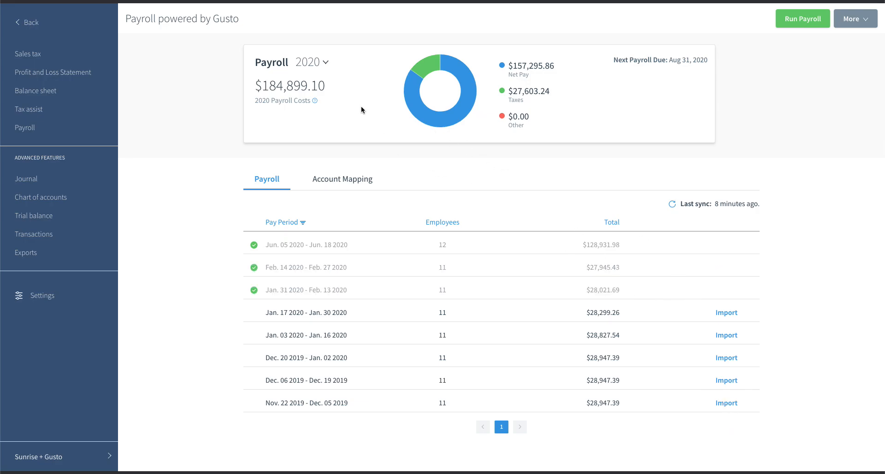
pyautogui.click(325, 63)
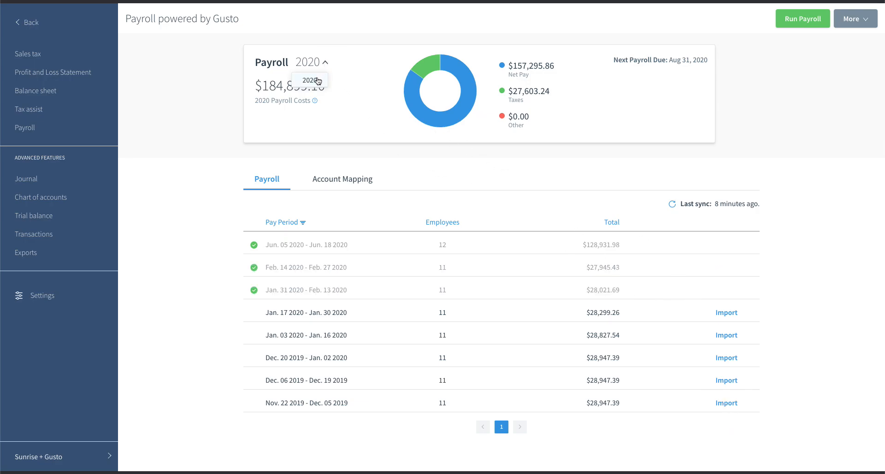
pyautogui.click(326, 65)
pyautogui.click(326, 64)
pyautogui.click(326, 65)
pyautogui.moveTo(262, 85); pyautogui.dragTo(283, 85)
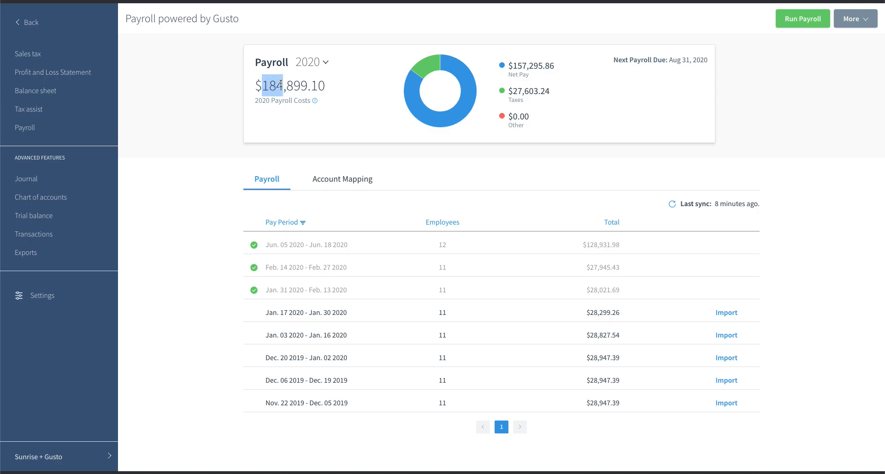
pyautogui.click(346, 89)
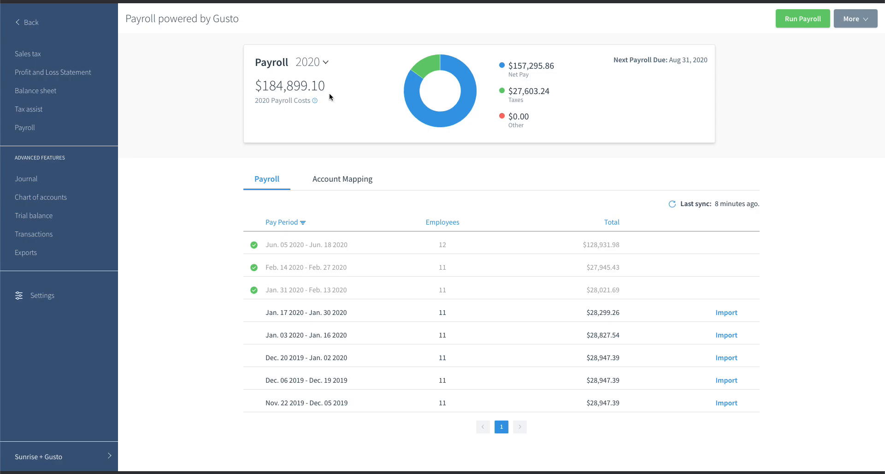
# Step: Import the Nov. 22 2019 - Dec. 05 2019 payroll and switch the payroll cost summary to 2019
pyautogui.click(724, 405)
pyautogui.click(326, 64)
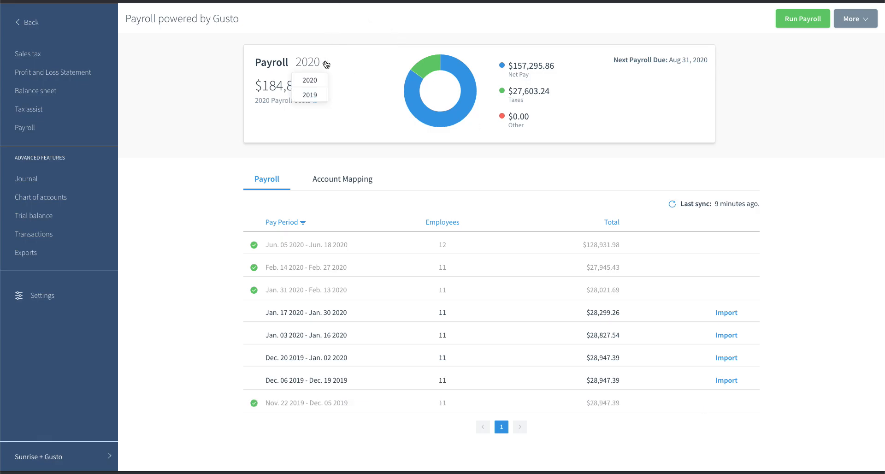
pyautogui.click(309, 96)
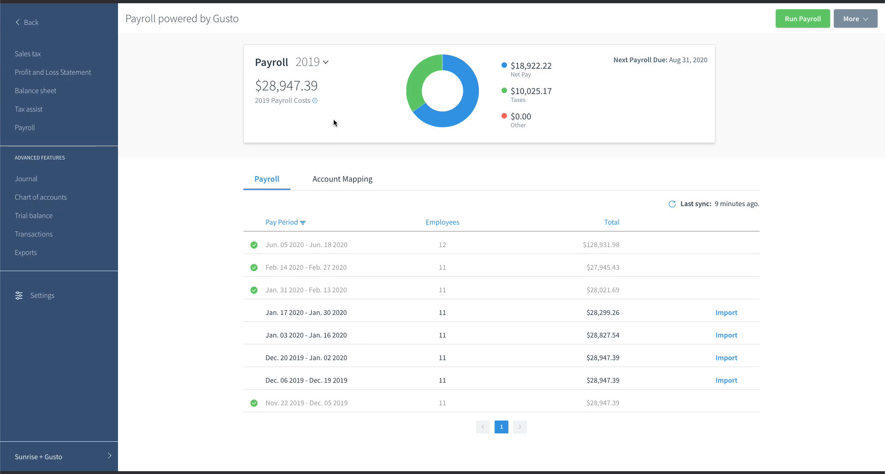
# Step: Change the account mapping of Net Pay to 6010 - Advertising and Marketing, save it and review the mapping list
pyautogui.click(338, 179)
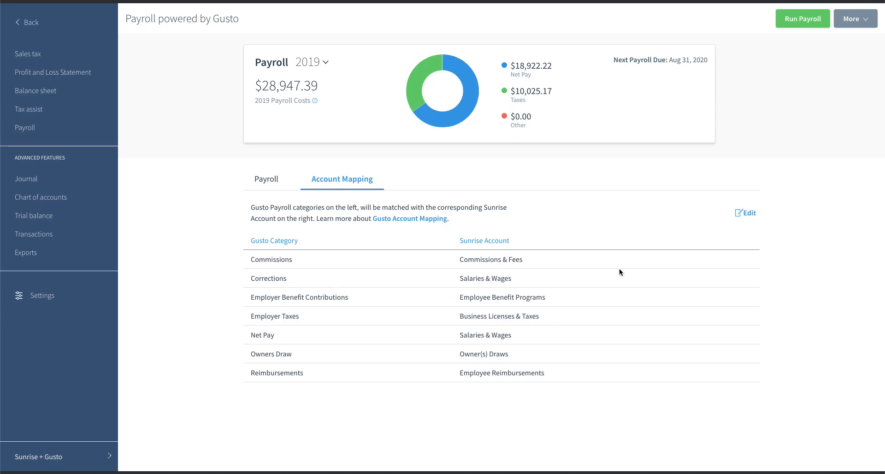
pyautogui.click(753, 213)
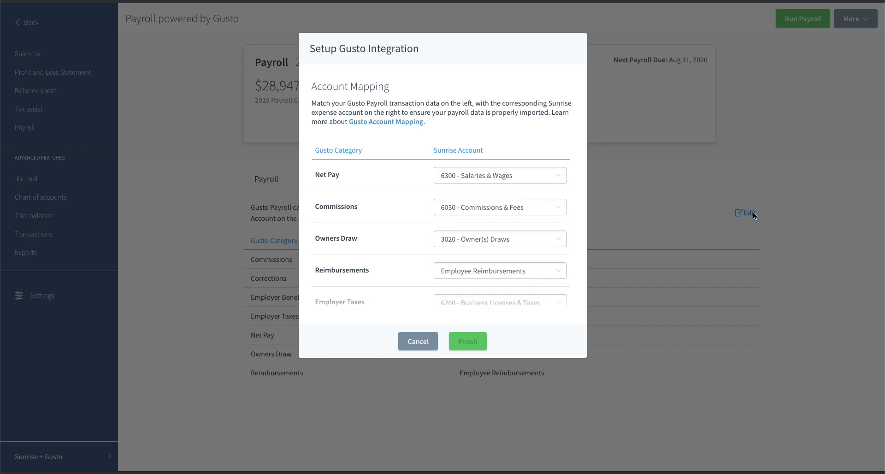
pyautogui.scroll(-3, 415, 244)
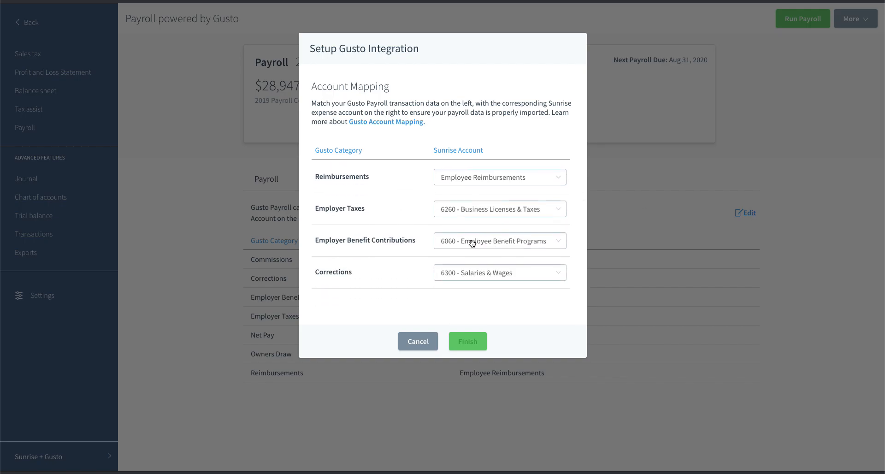
pyautogui.scroll(3, 413, 235)
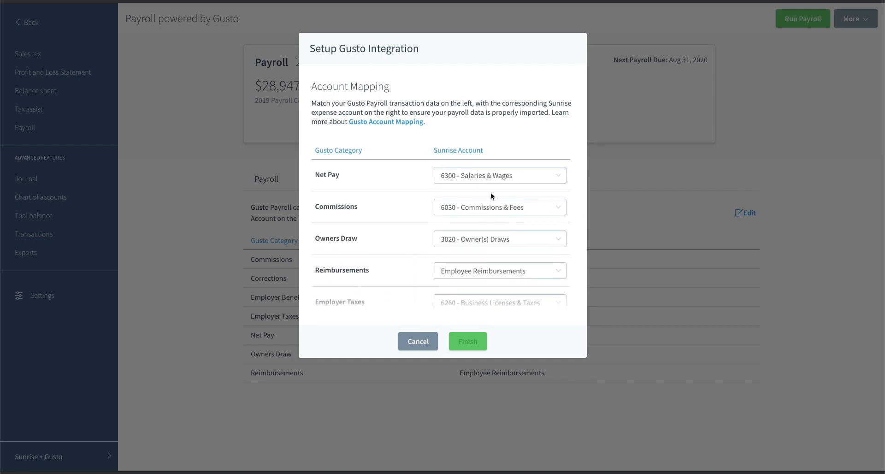
pyautogui.click(549, 180)
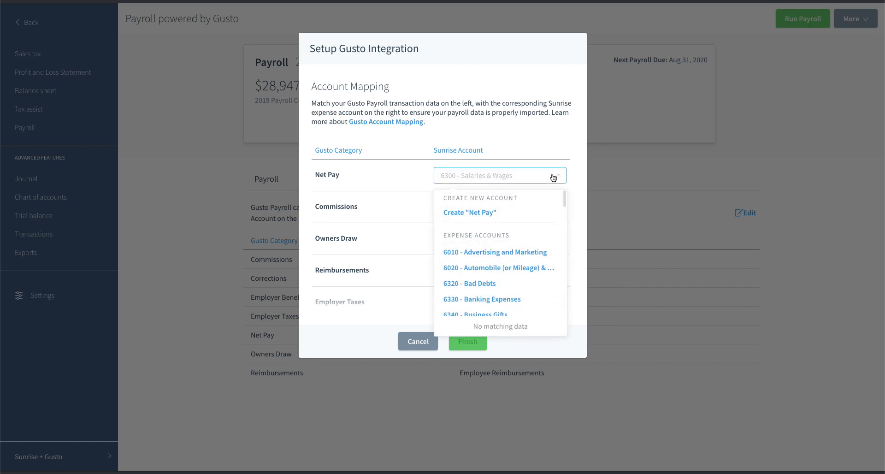
pyautogui.click(488, 252)
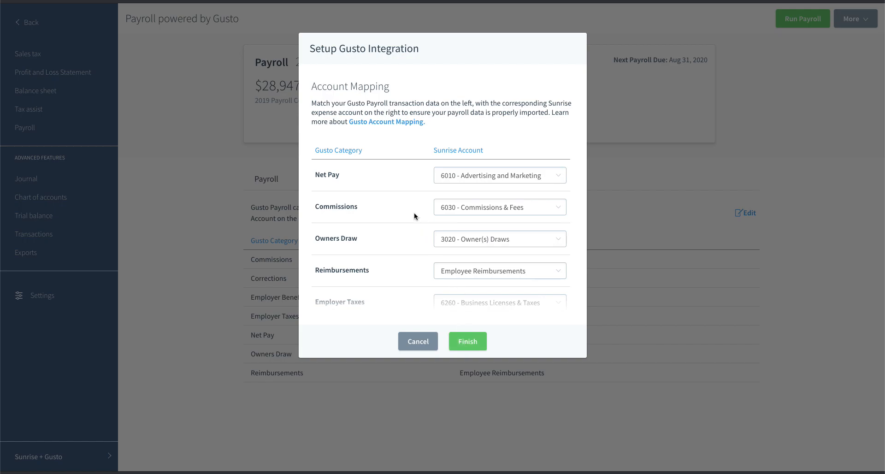
pyautogui.click(465, 344)
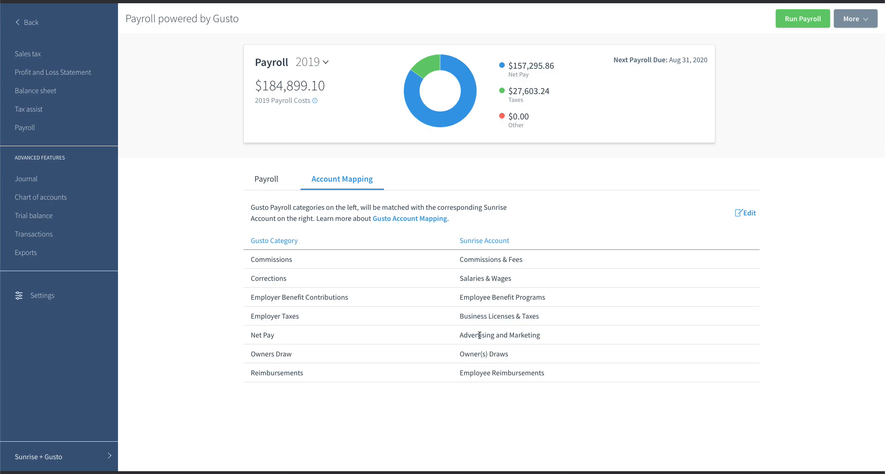
pyautogui.moveTo(460, 259); pyautogui.dragTo(551, 377)
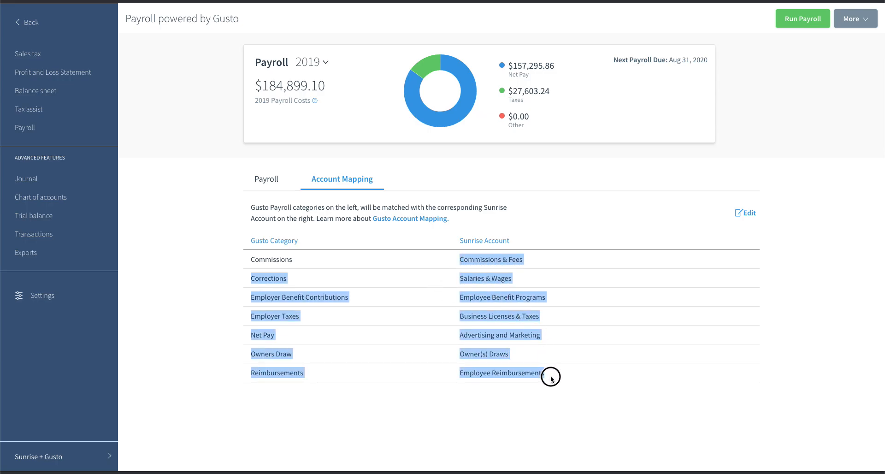
pyautogui.click(304, 280)
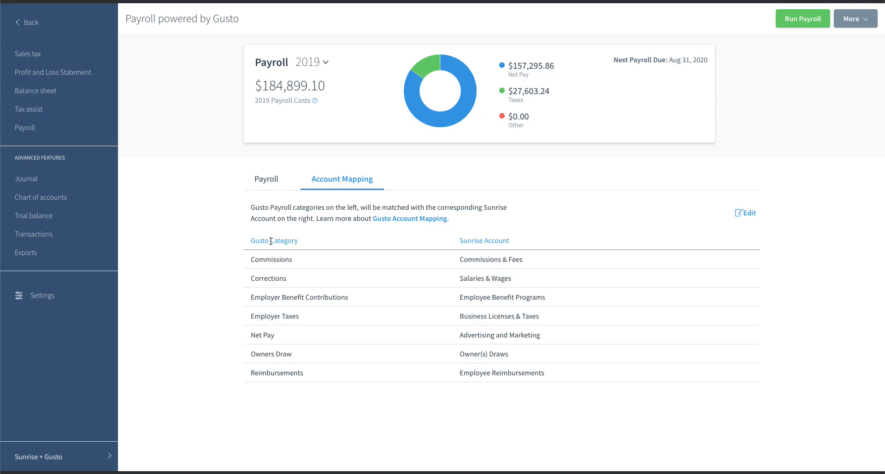
# Step: Open the chart of accounts and find the Employee Reimbursements account among the expenses
pyautogui.click(264, 180)
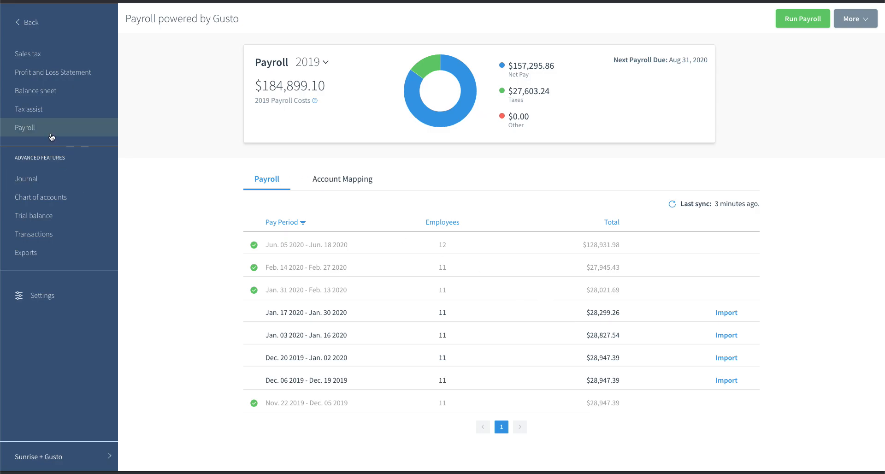
pyautogui.click(39, 199)
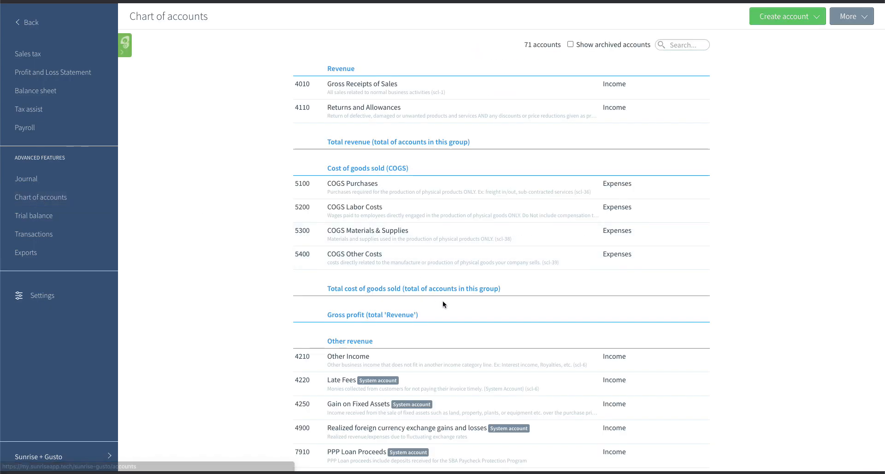
pyautogui.scroll(-4, 443, 300)
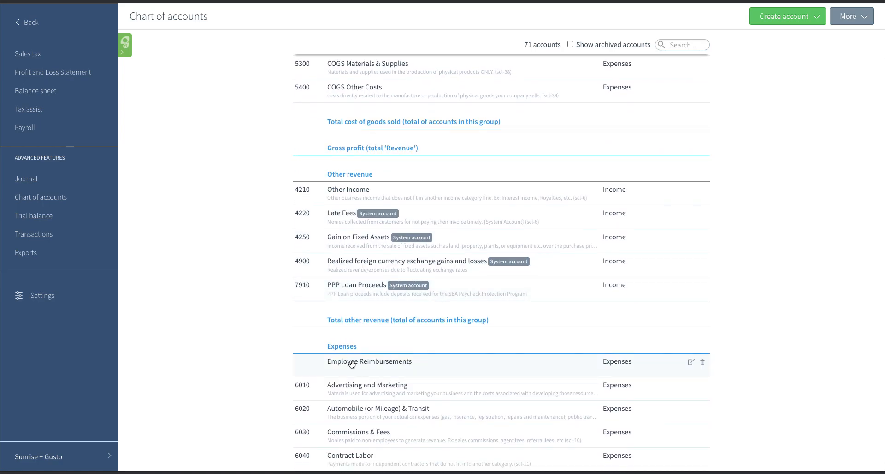
# Step: Delete the Employee Reimbursements account from the expenses group in the chart of accounts
pyautogui.scroll(-1, 325, 361)
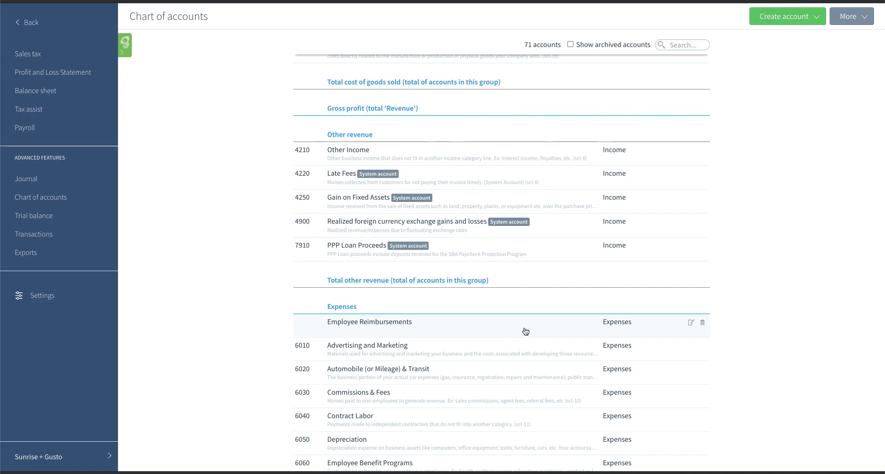
pyautogui.click(703, 323)
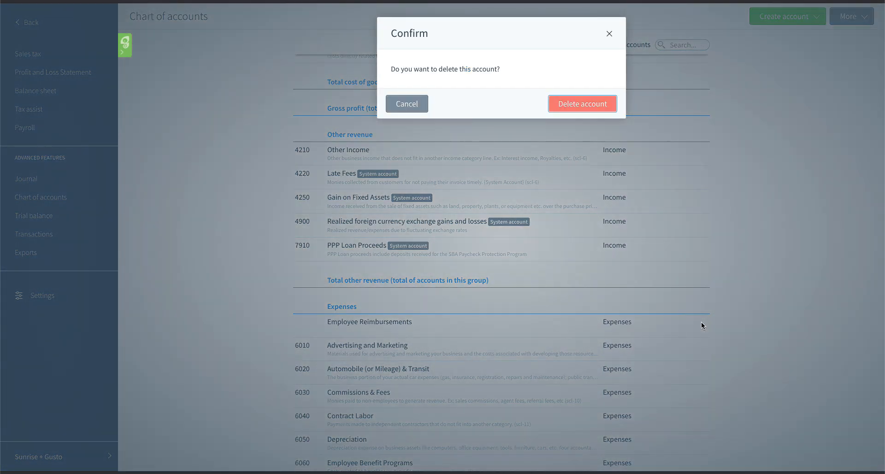
pyautogui.click(604, 106)
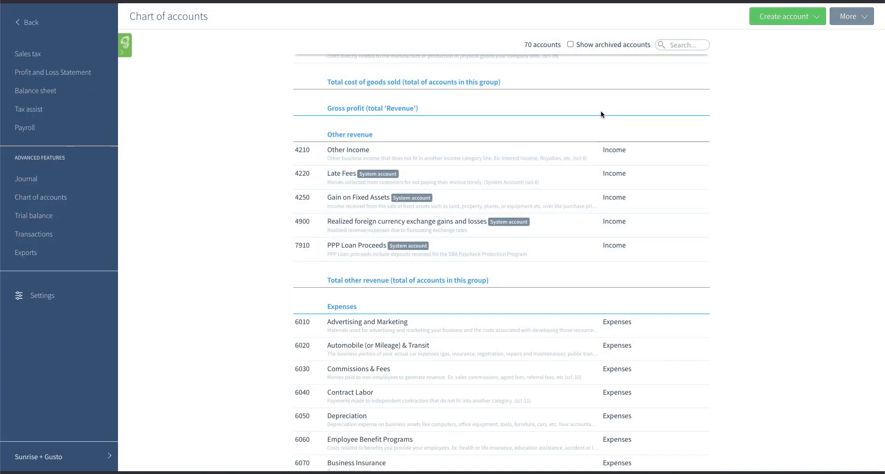
# Step: Open the payroll account mapping, view the accounts offered for the Reimbursements category, and cancel without remapping
pyautogui.click(56, 133)
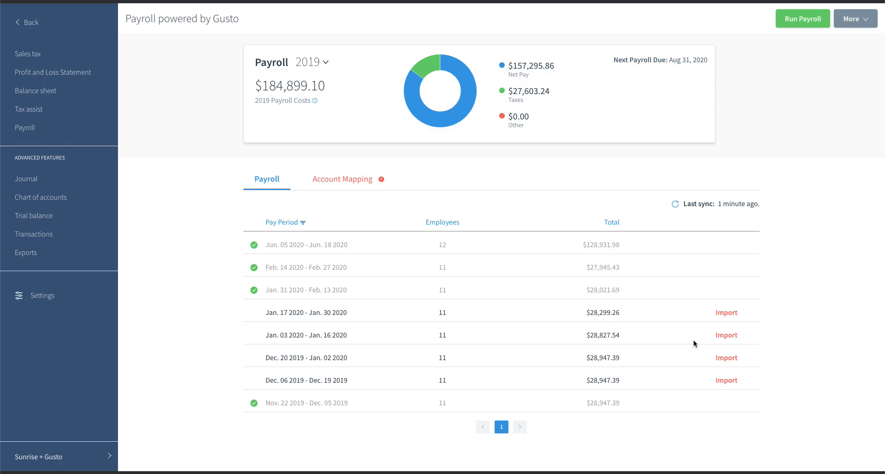
pyautogui.click(358, 183)
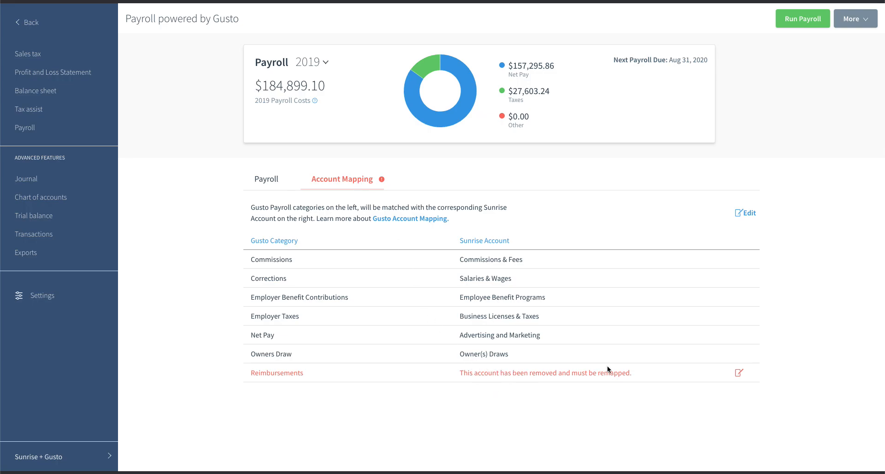
pyautogui.click(738, 375)
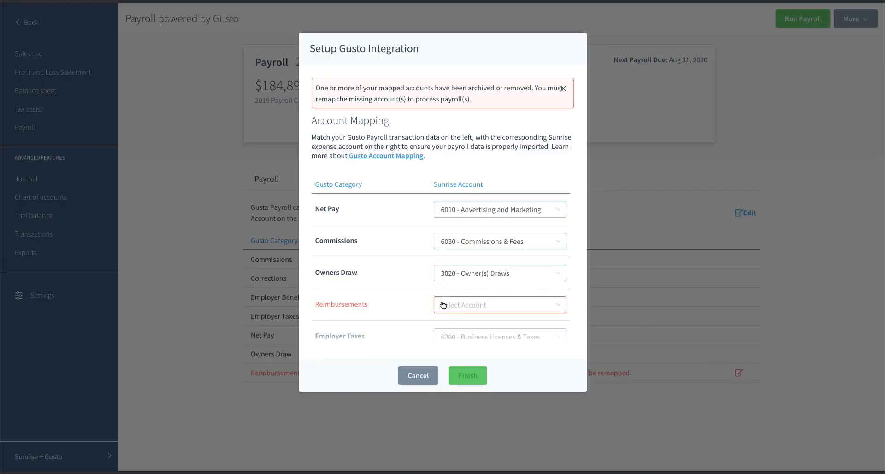
pyautogui.scroll(-2, 356, 254)
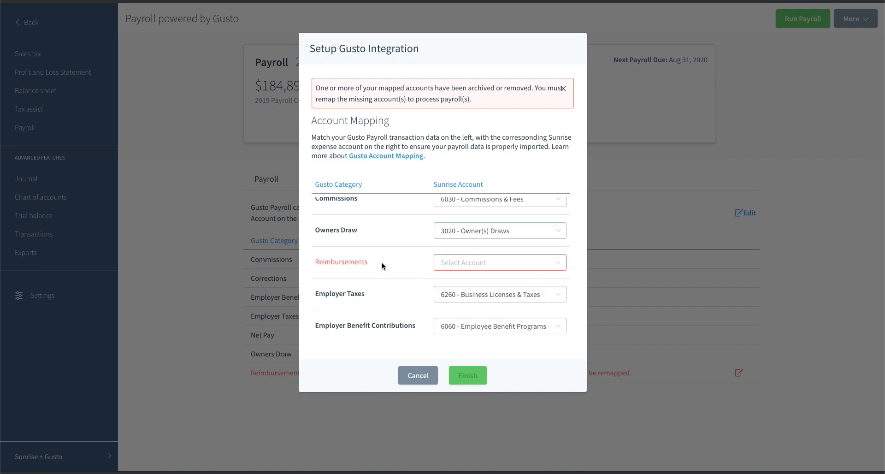
pyautogui.click(556, 261)
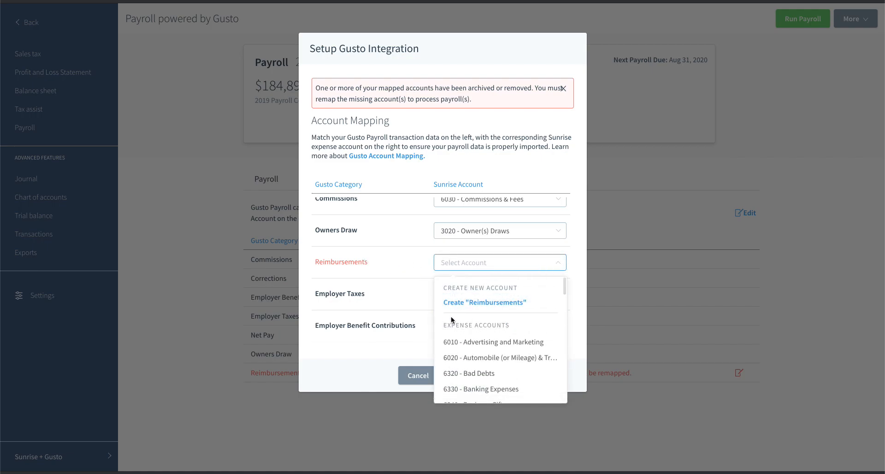
pyautogui.click(376, 365)
pyautogui.click(407, 371)
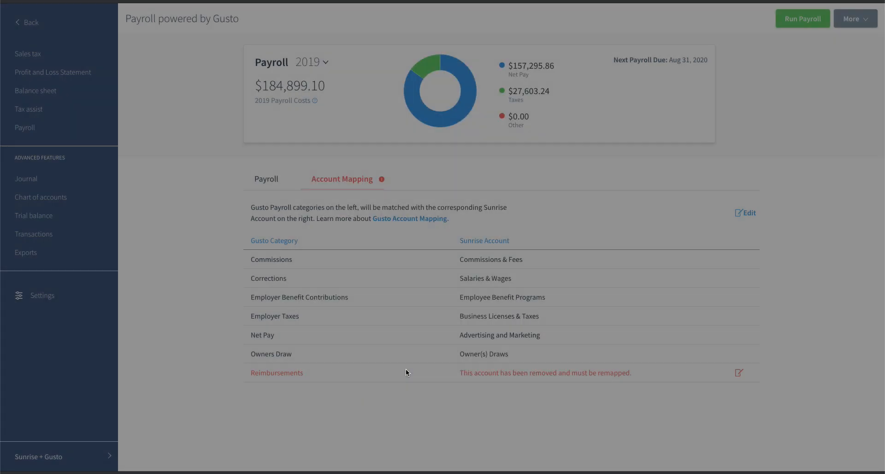
# Step: Start importing the Jan. 17 2020 - Jan. 30 2020 payroll and remap Reimbursements by creating the suggested new account
pyautogui.click(266, 181)
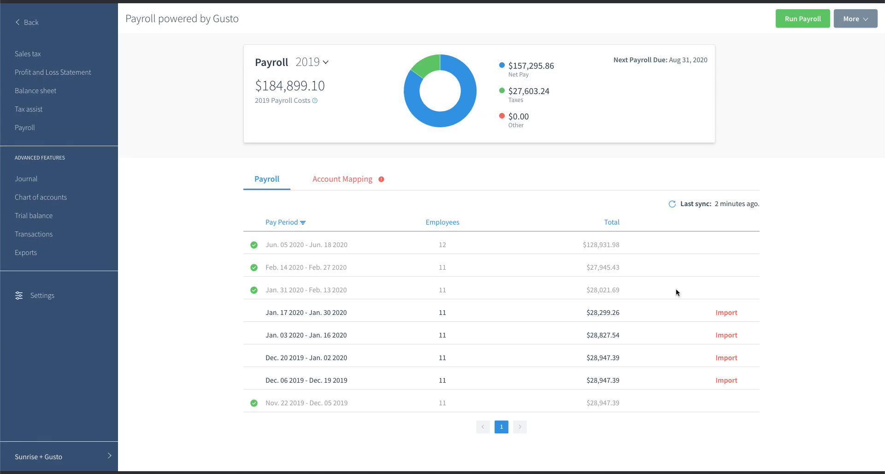
pyautogui.click(726, 313)
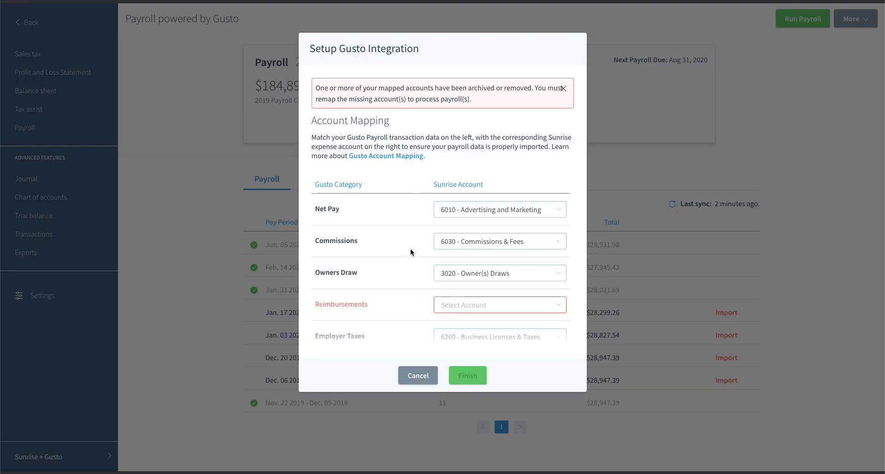
pyautogui.click(560, 309)
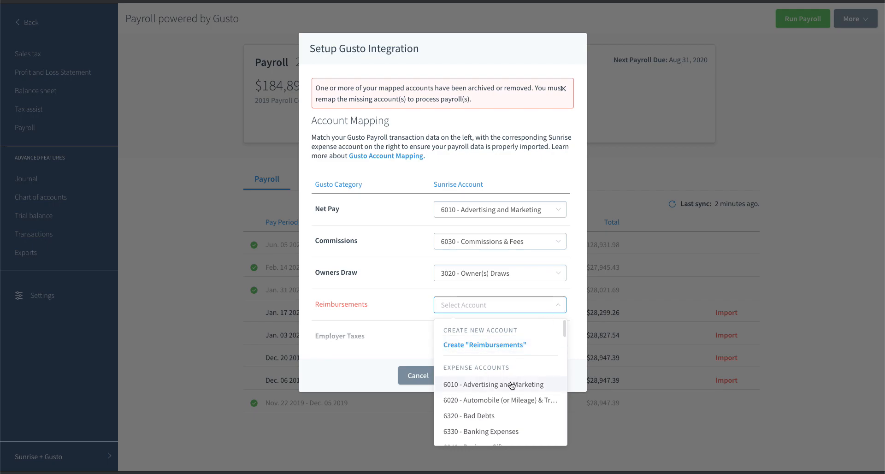
pyautogui.click(491, 350)
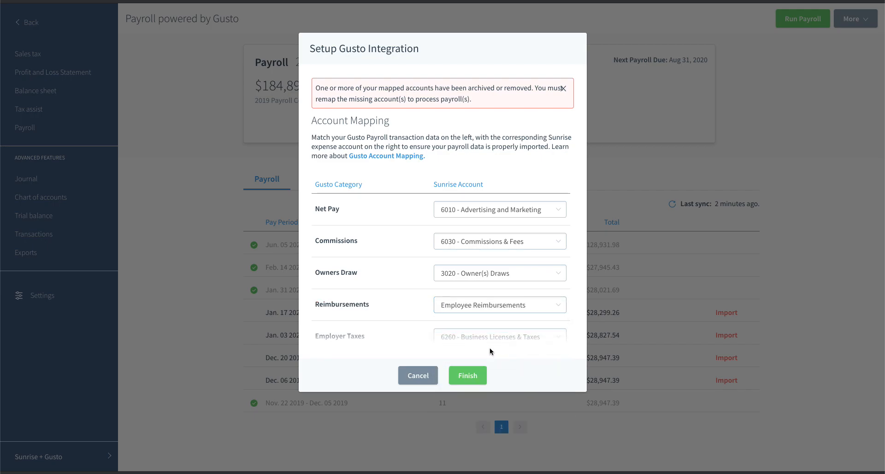
pyautogui.click(464, 376)
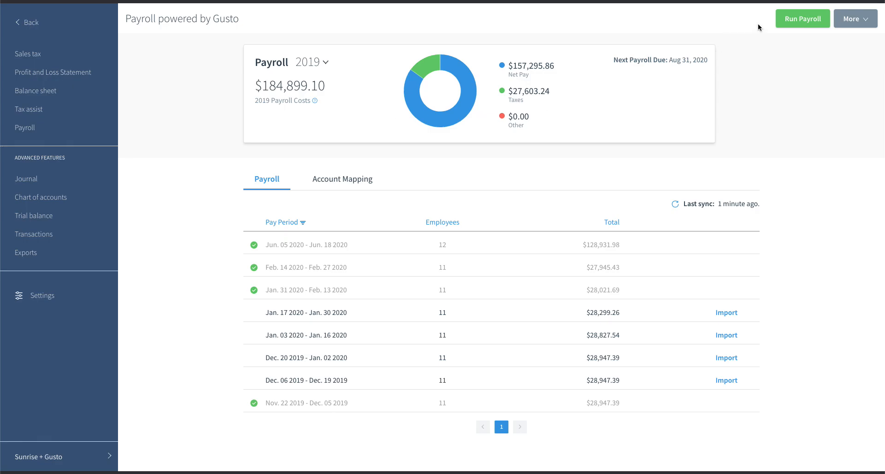
# Step: Open the Run Payroll, Account Settings and Learn More links of the Gusto integration
pyautogui.click(795, 18)
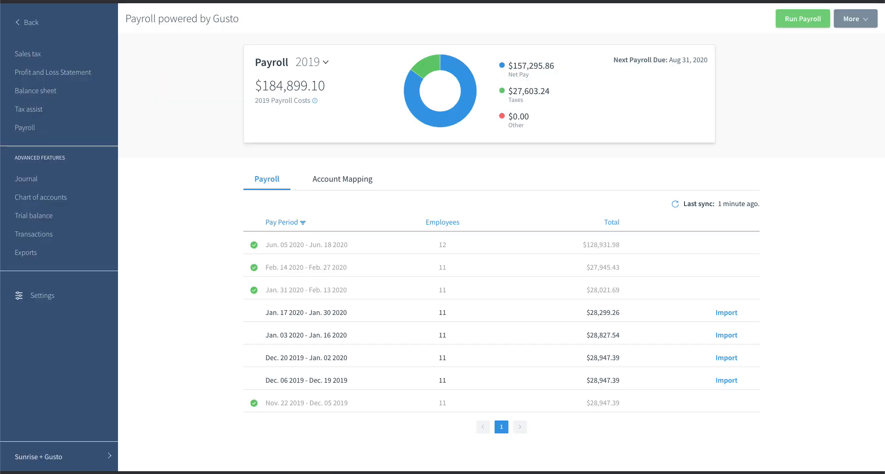
pyautogui.click(867, 21)
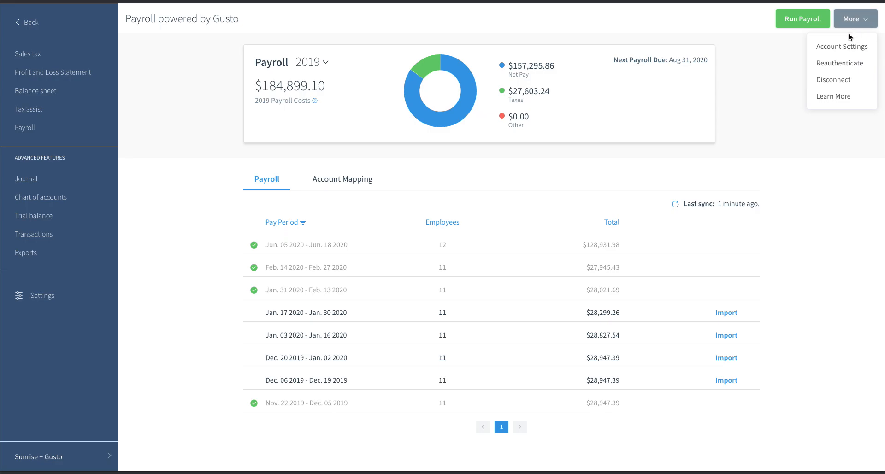
pyautogui.click(838, 47)
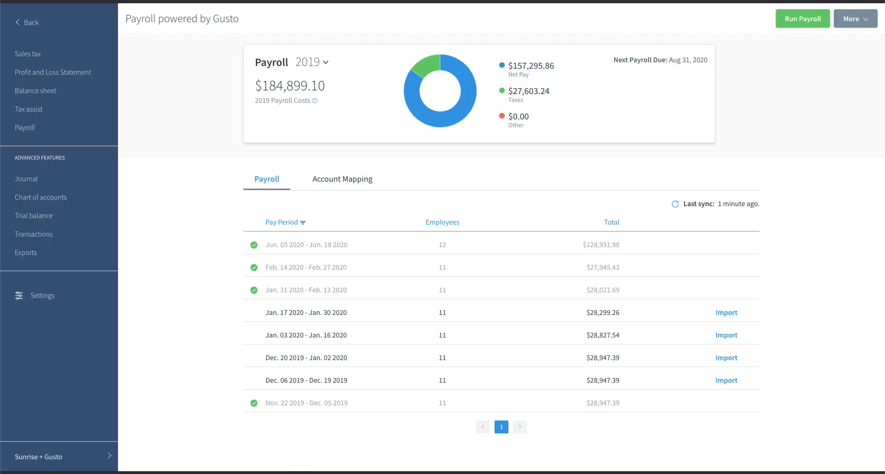
pyautogui.click(869, 22)
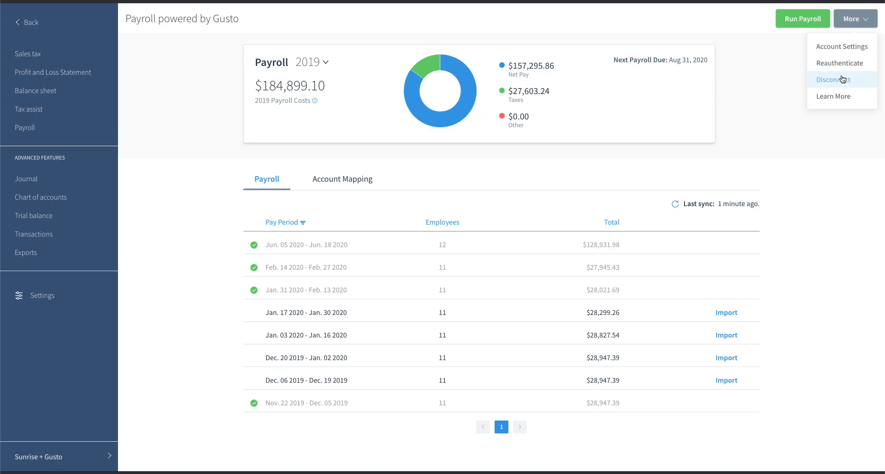
pyautogui.click(834, 97)
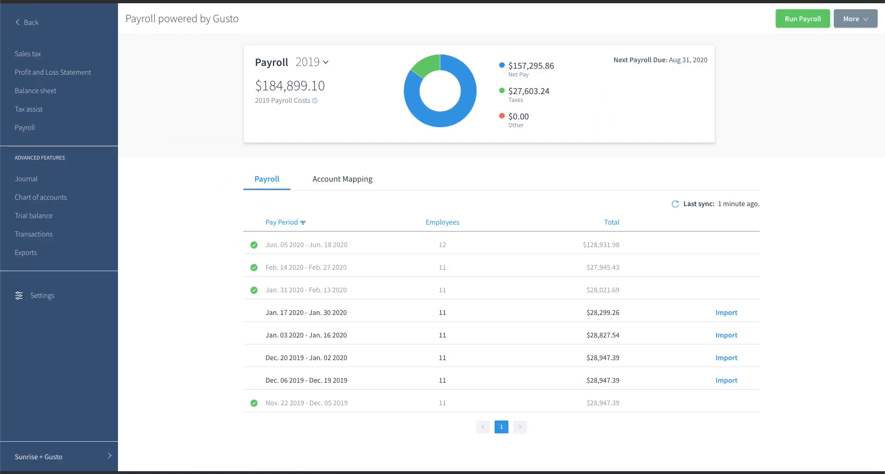
pyautogui.click(861, 23)
# Step: Try to resync the payroll list with Gusto
pyautogui.click(675, 206)
pyautogui.click(675, 206)
pyautogui.click(676, 205)
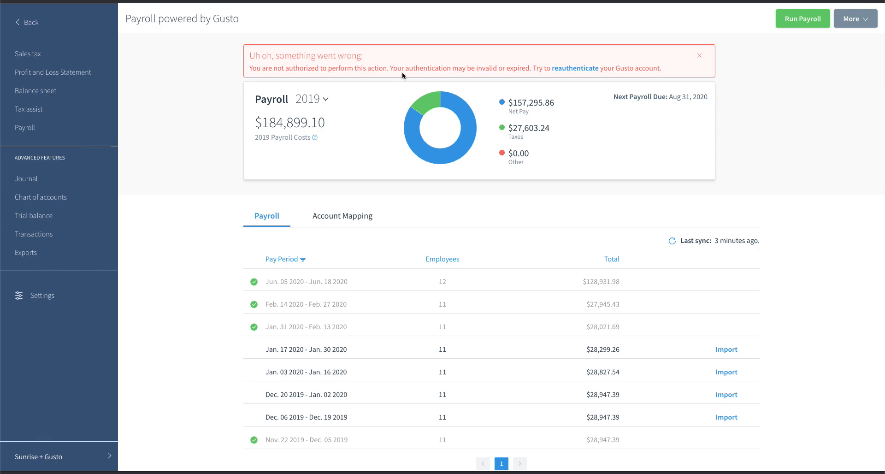
# Step: Reauthenticate the Gusto account, authorizing access for both Sunrise with Gusto and Empty Company, and dismiss the notification
pyautogui.click(558, 68)
pyautogui.moveTo(526, 146); pyautogui.dragTo(519, 47)
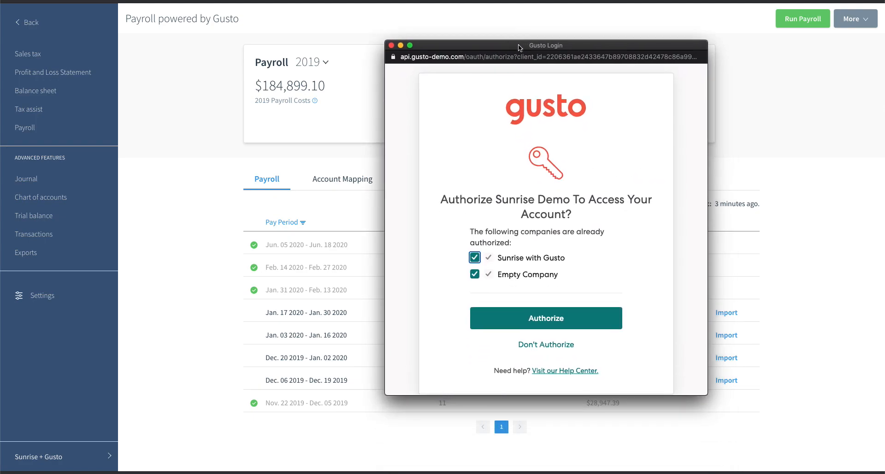
pyautogui.click(475, 275)
pyautogui.click(475, 275)
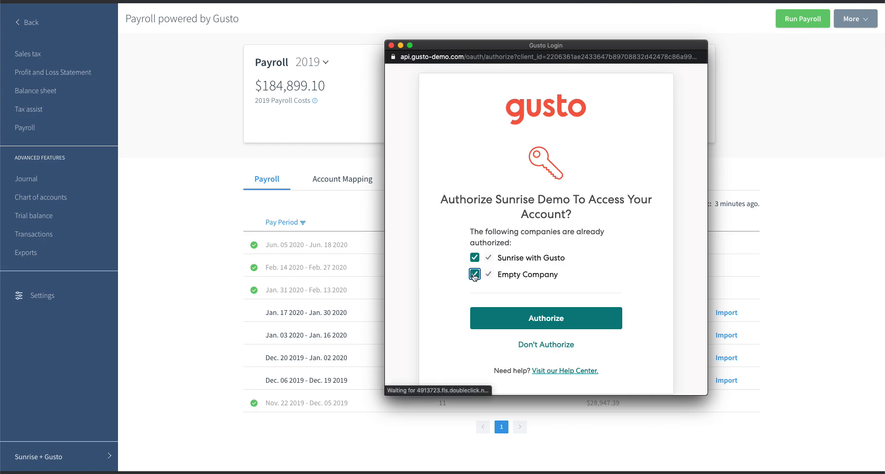
pyautogui.click(522, 323)
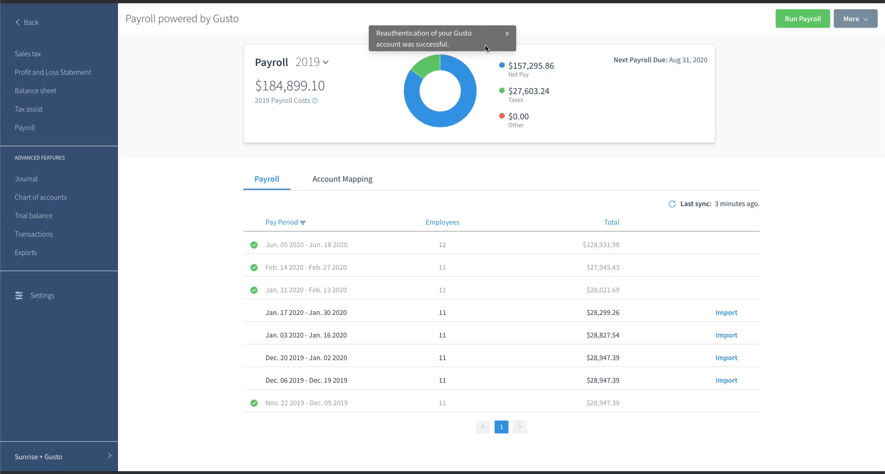
pyautogui.click(508, 33)
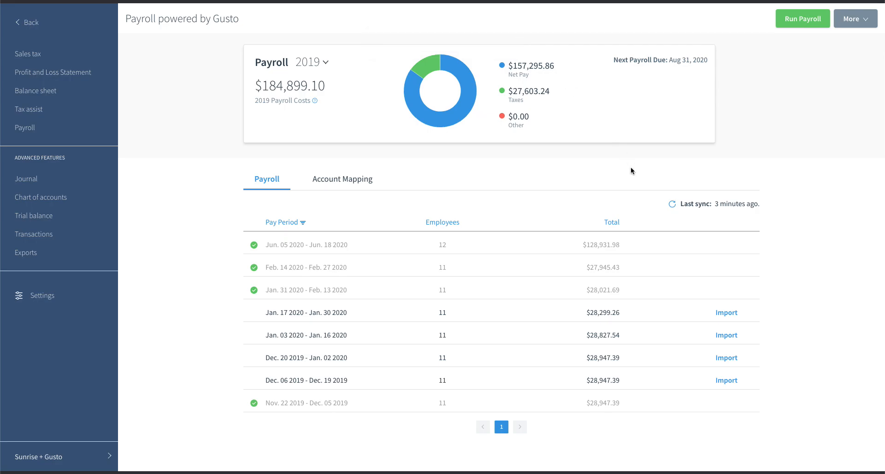
pyautogui.click(672, 206)
# Step: Open the Gusto reauthentication window from the additional payroll options and close it without authorizing
pyautogui.click(865, 25)
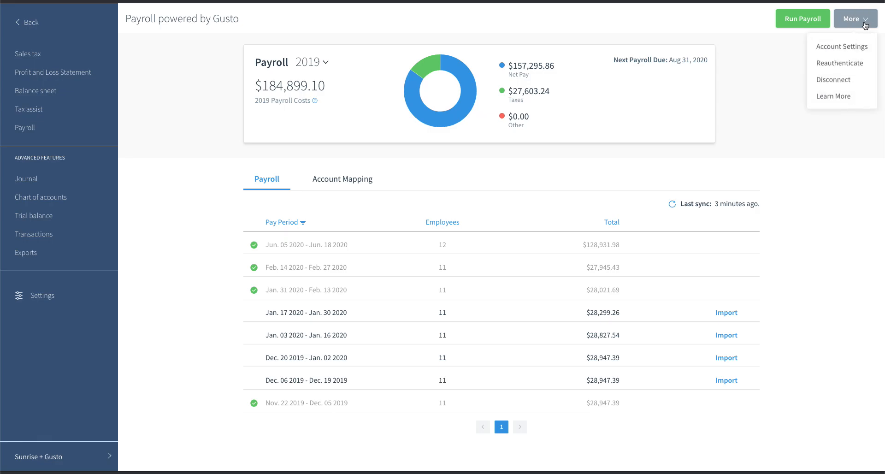
pyautogui.click(825, 66)
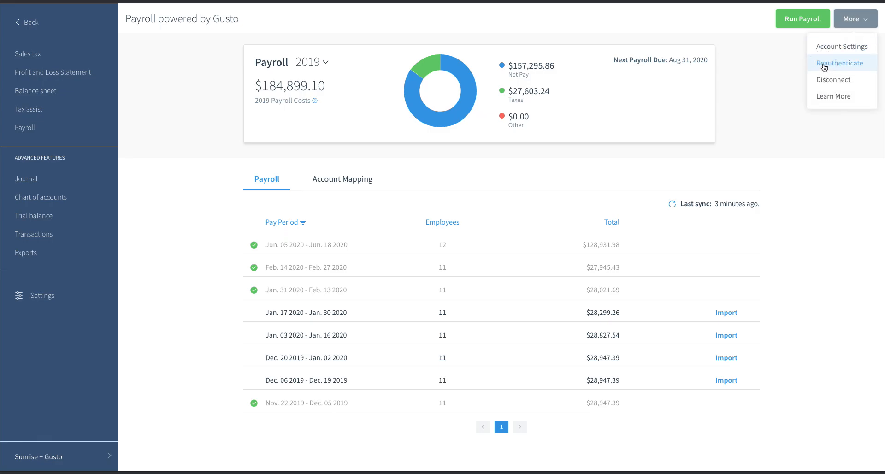
pyautogui.moveTo(524, 148); pyautogui.dragTo(515, 56)
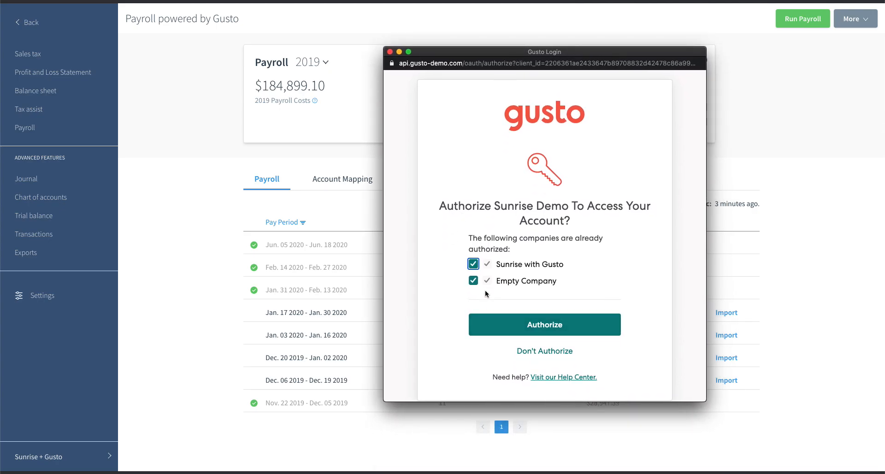
pyautogui.click(390, 52)
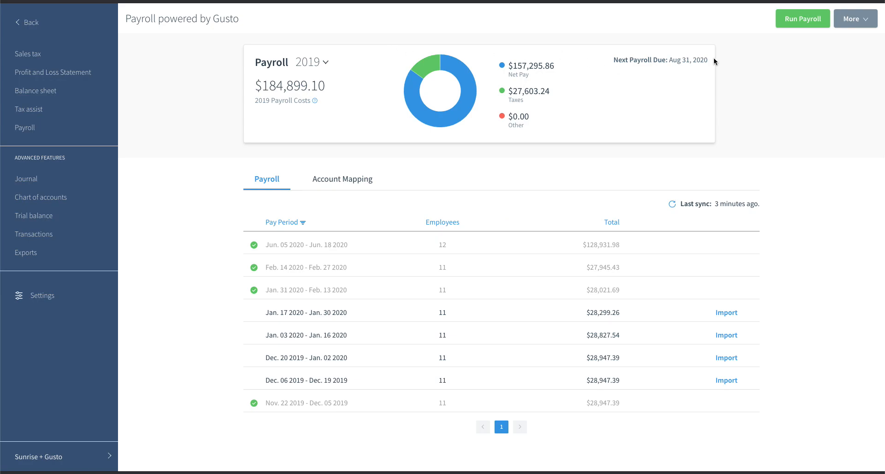
# Step: Disconnect the Gusto company from the organization and confirm the disconnection
pyautogui.click(867, 19)
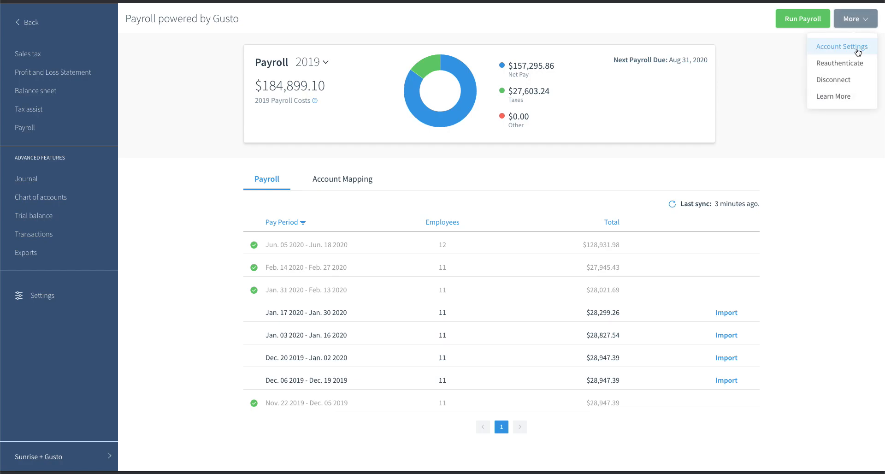
pyautogui.click(840, 81)
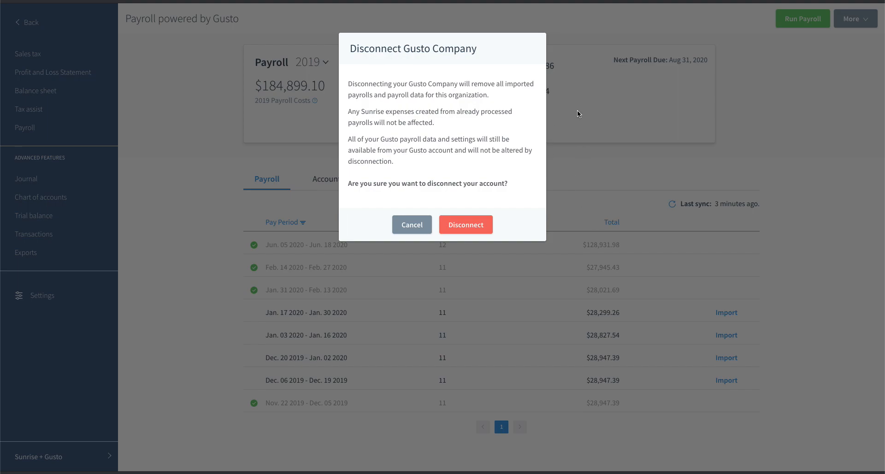
pyautogui.click(465, 227)
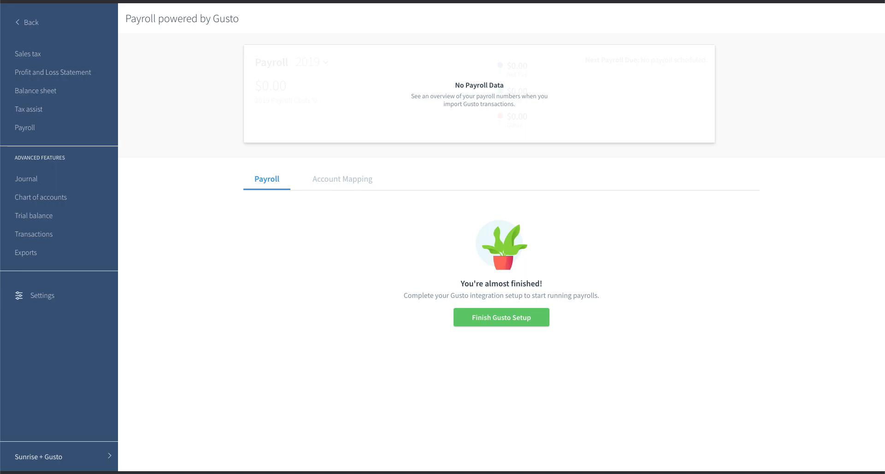
# Step: Restart the Gusto setup, connect Empty Company, review the default account mapping and finish the integration
pyautogui.press('F5')
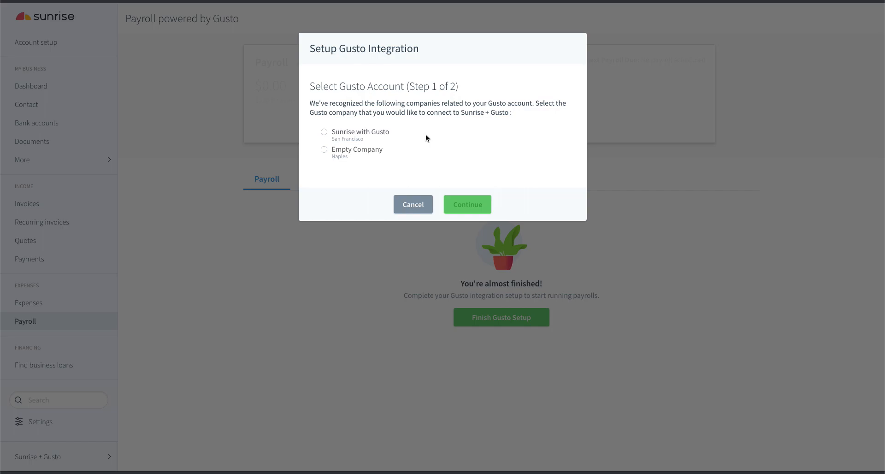
pyautogui.click(325, 152)
pyautogui.click(466, 205)
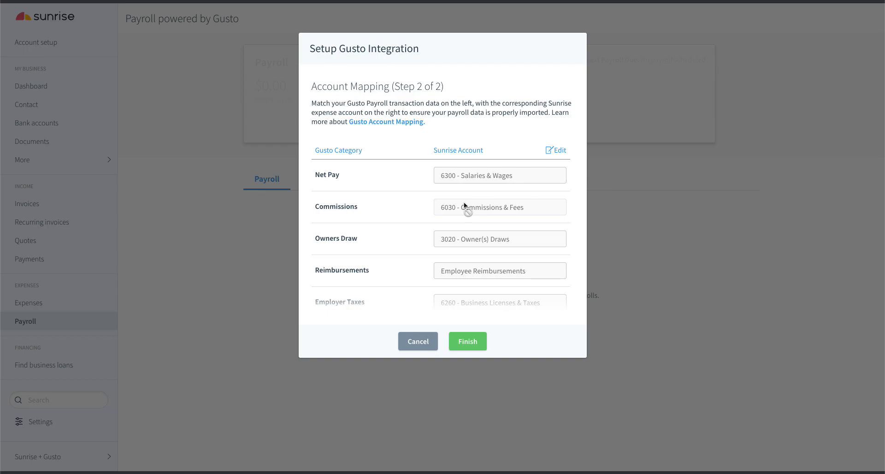
pyautogui.scroll(-2, 475, 227)
pyautogui.scroll(2, 474, 203)
pyautogui.scroll(-3, 487, 206)
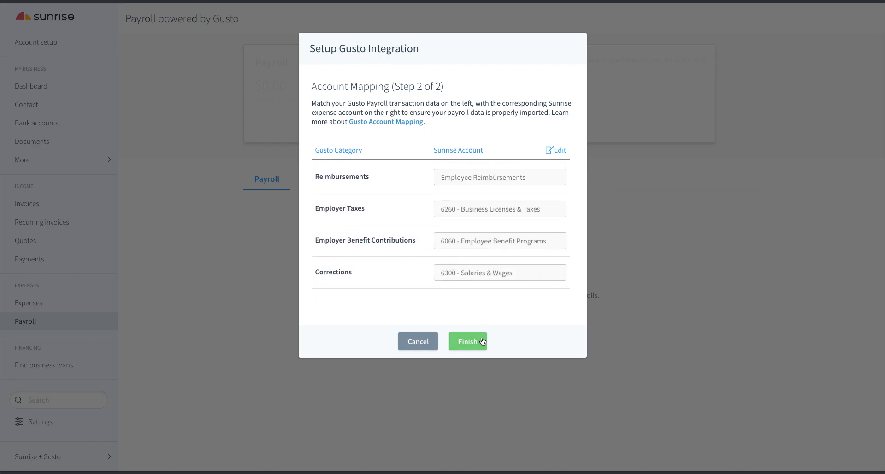
pyautogui.click(468, 341)
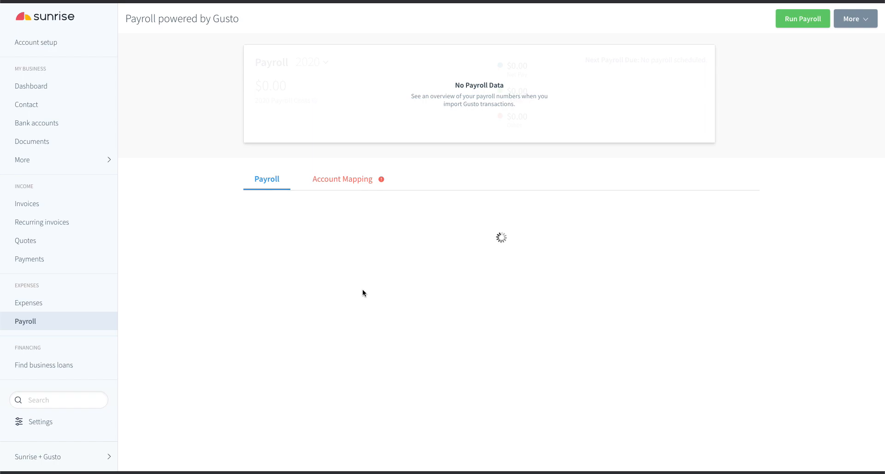